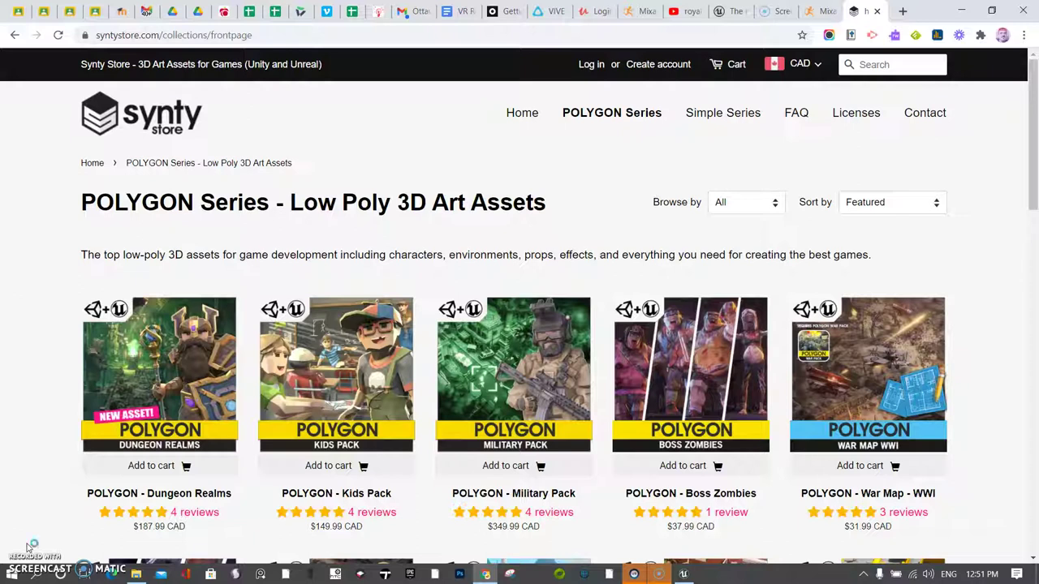
View the Mixamo website, and switch to the PolygonAdventure project in Unreal Editor.
left_click(25, 555)
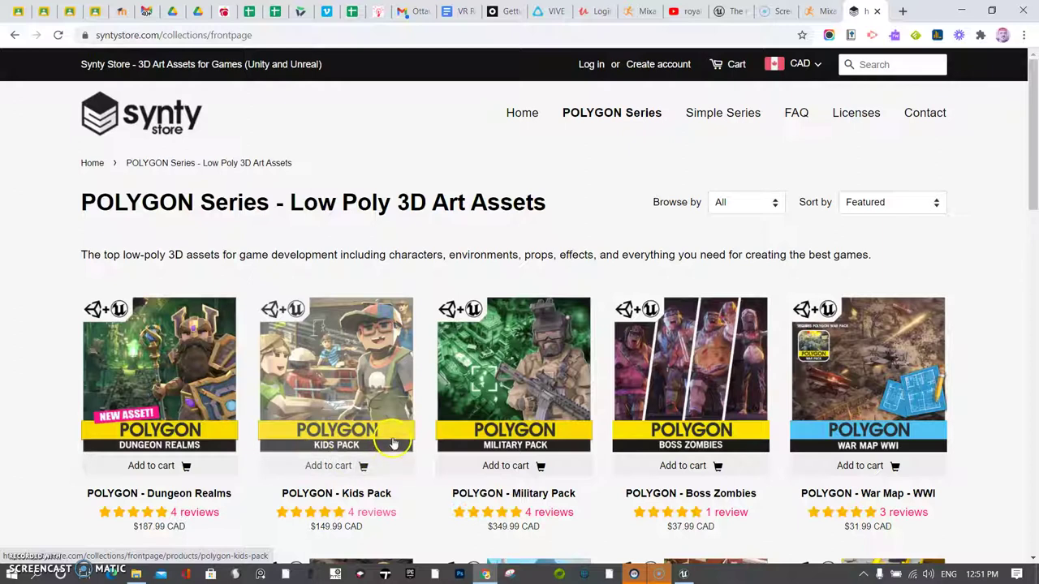
left_click(816, 11)
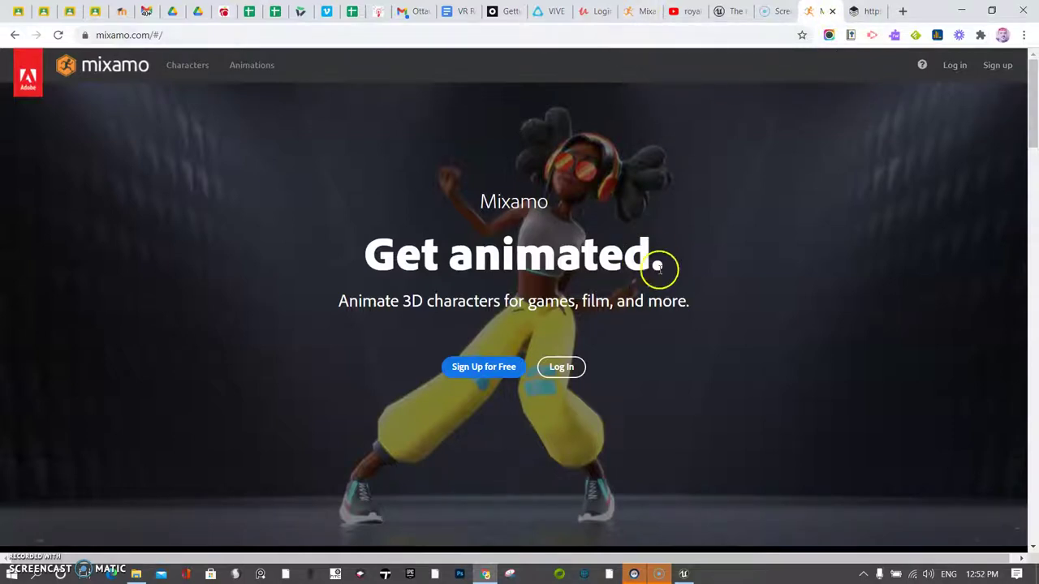
left_click(683, 574)
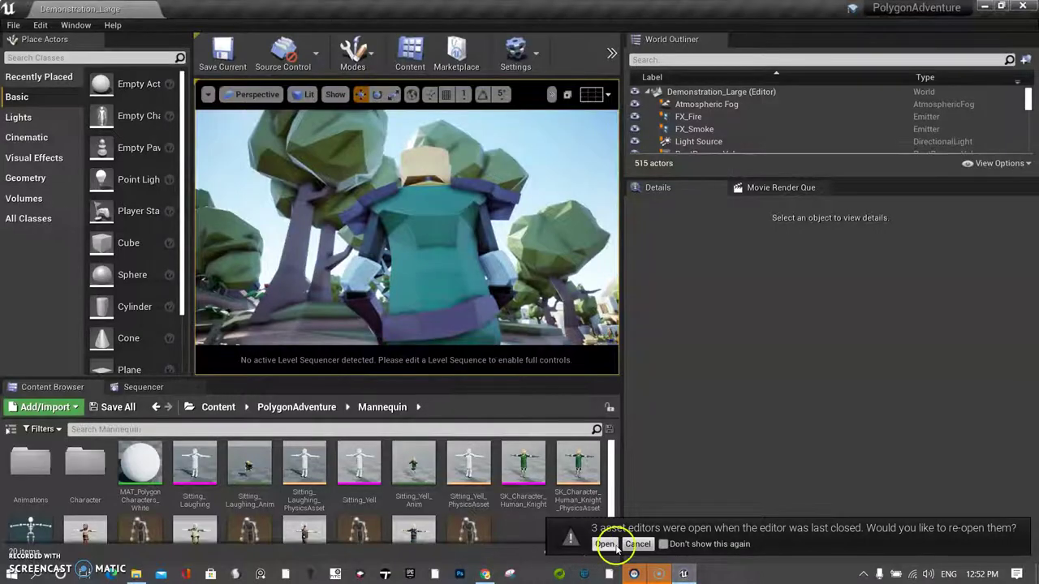
Inspect the SK_Character_Human_Knight skeletal mesh in its own editor docked beside the level, and close it.
left_click(517, 474)
double_click(517, 473)
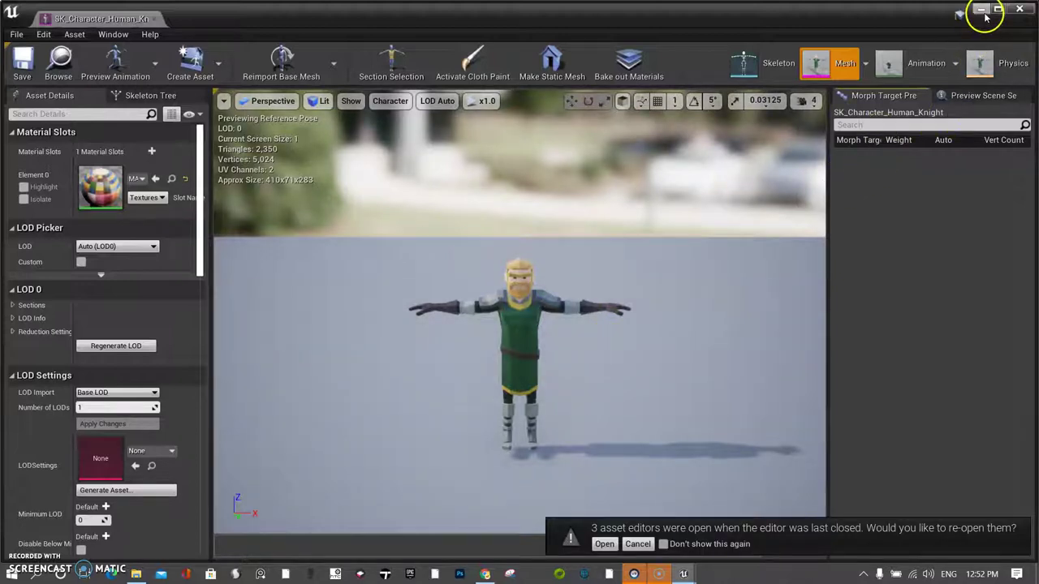
left_click_drag(105, 19, 216, 20)
left_click(116, 7)
left_click(181, 7)
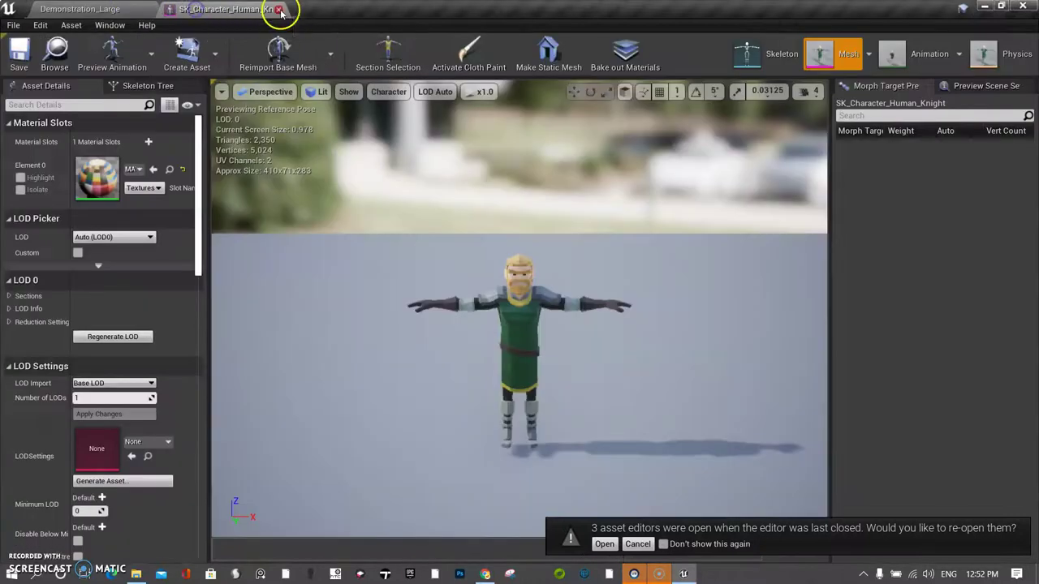
left_click(276, 8)
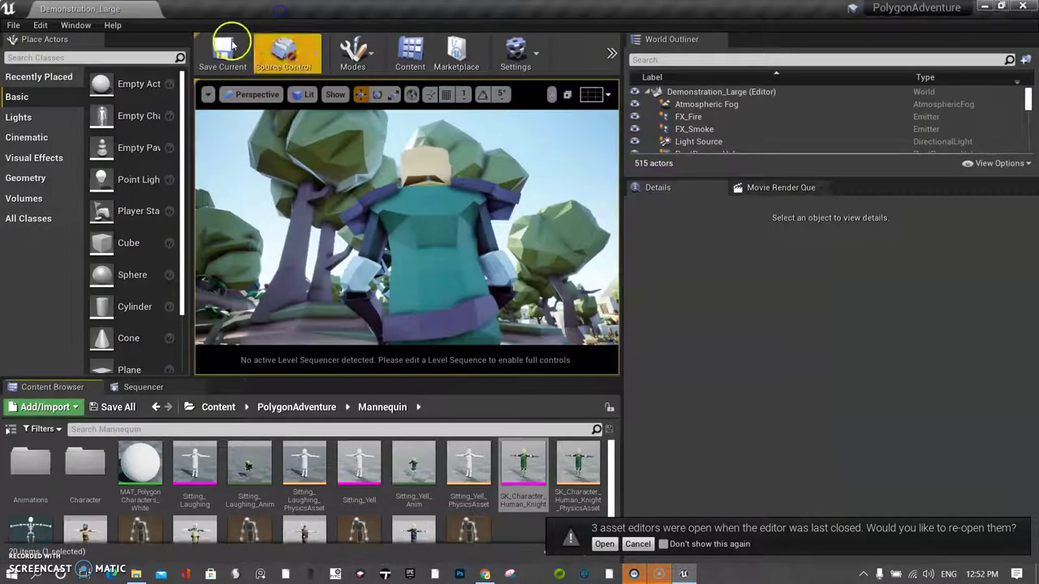
Export the SK_Character_Human_Knight skeletal mesh as an FBX file to New Volume (D:), keeping the offered export options.
right_click(526, 473)
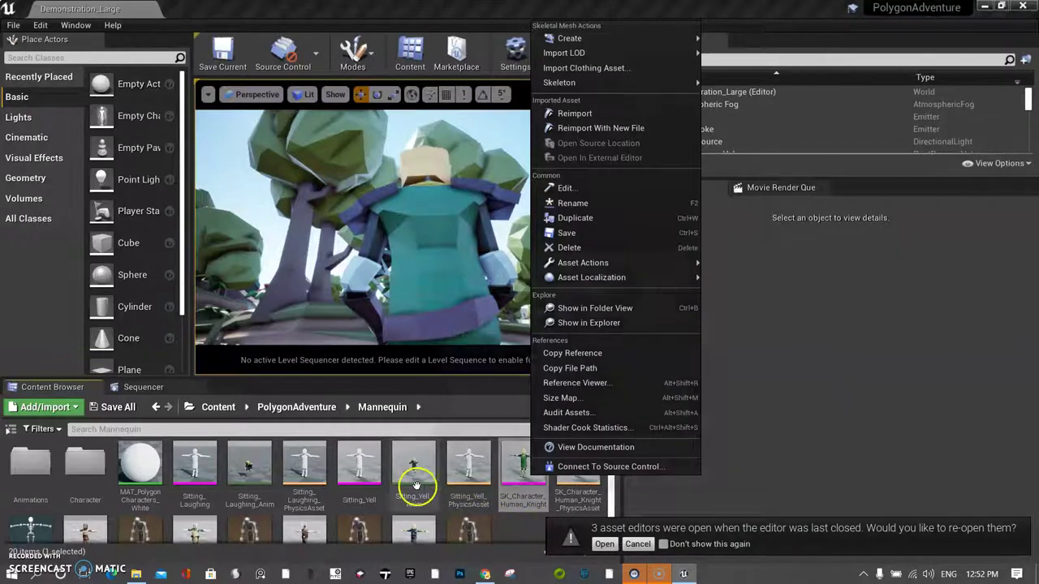
mouse_move(414, 485)
mouse_move(516, 483)
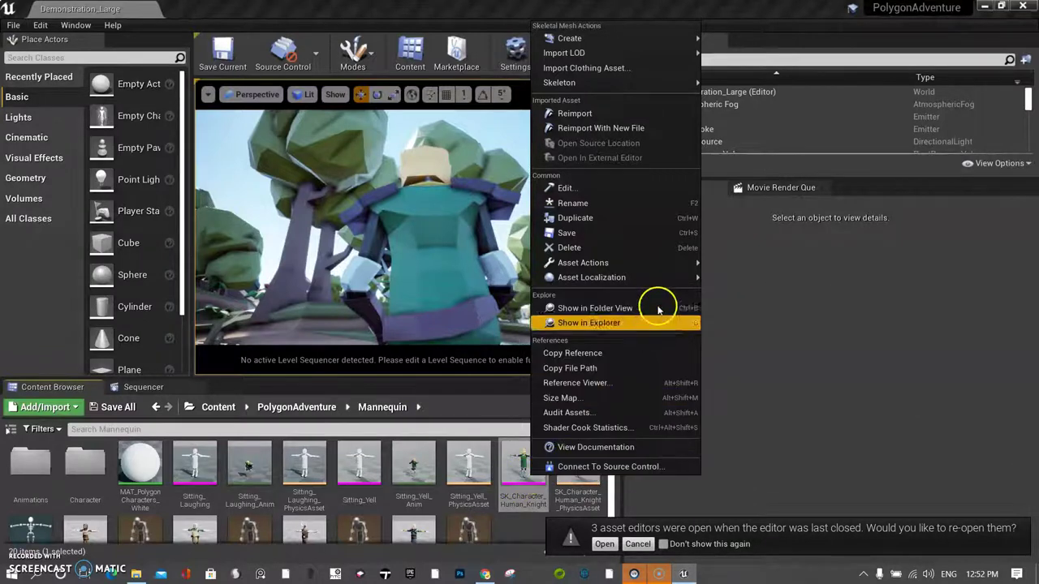
mouse_move(680, 264)
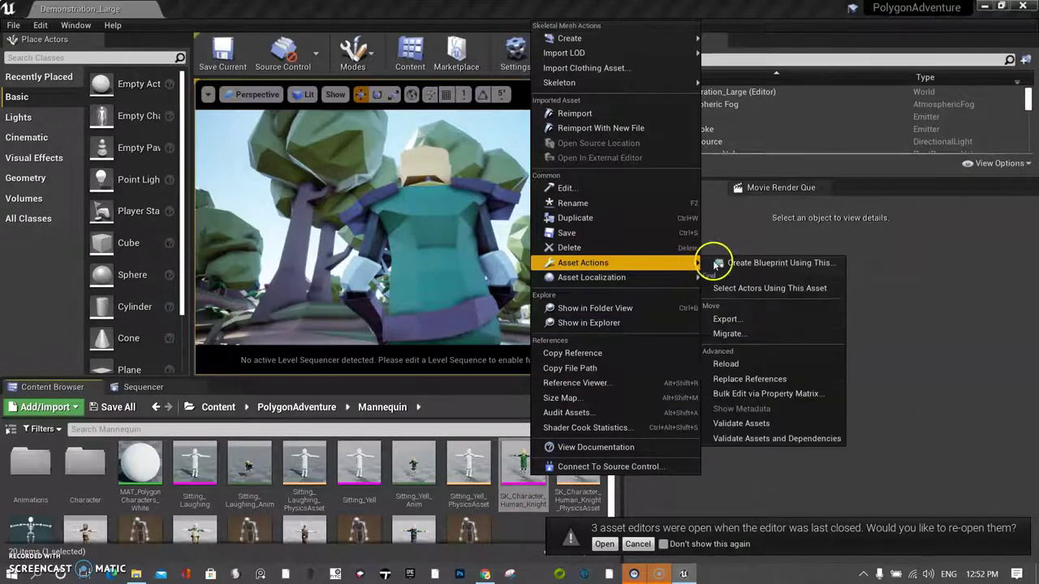
left_click(747, 319)
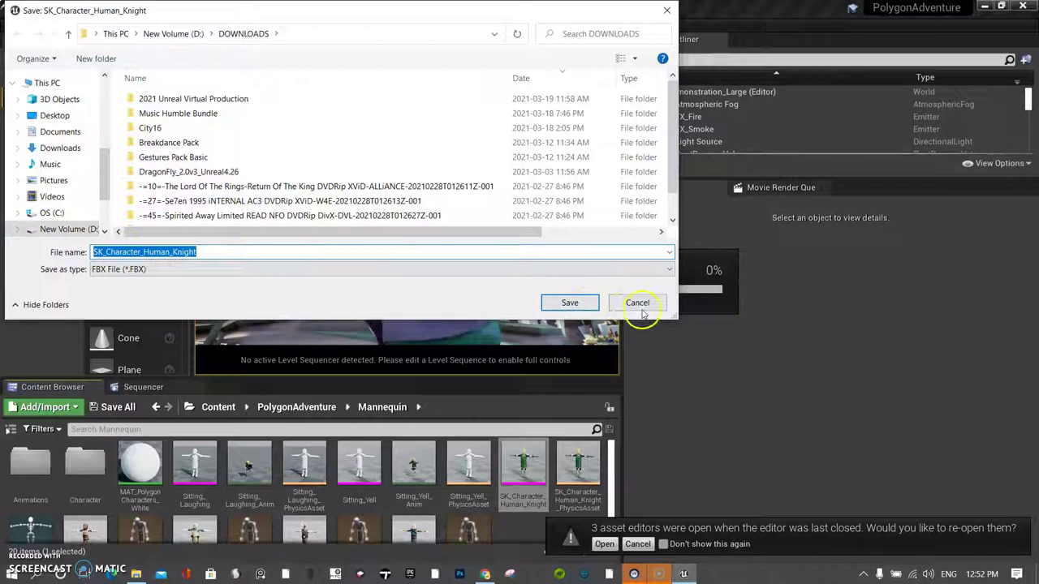
left_click(71, 227)
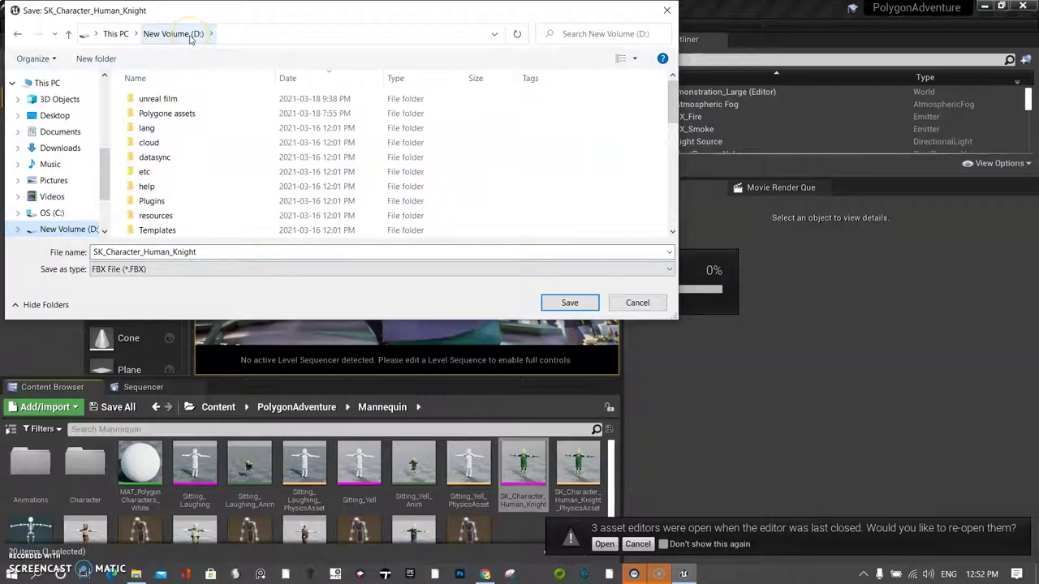
left_click(195, 115)
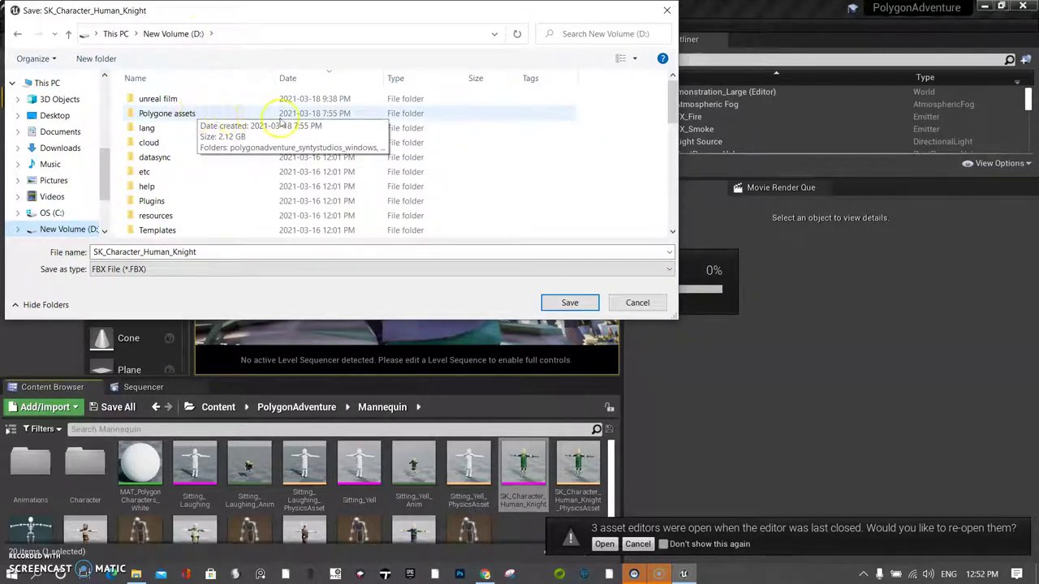
left_click(570, 302)
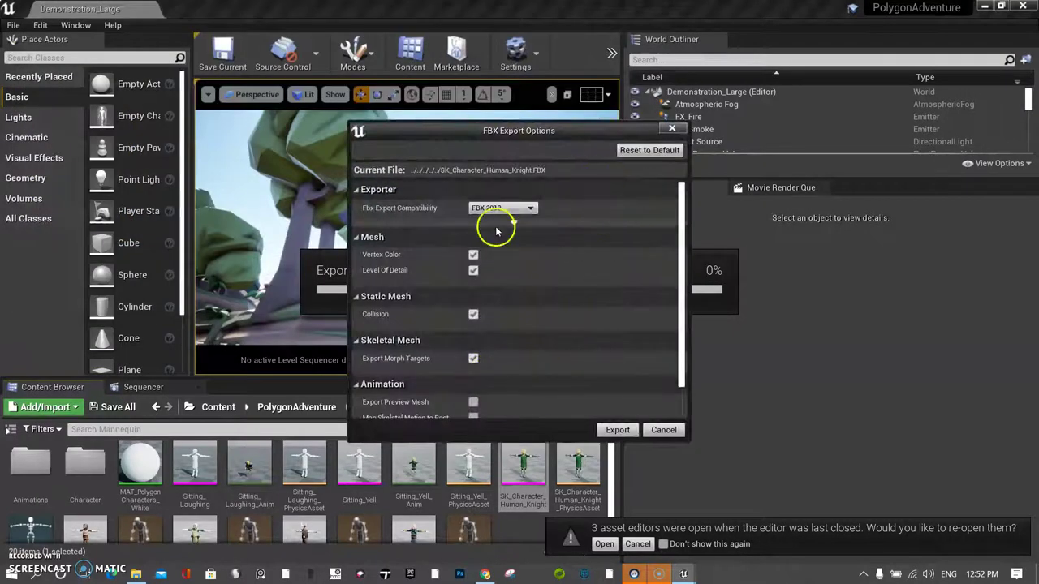
left_click(616, 430)
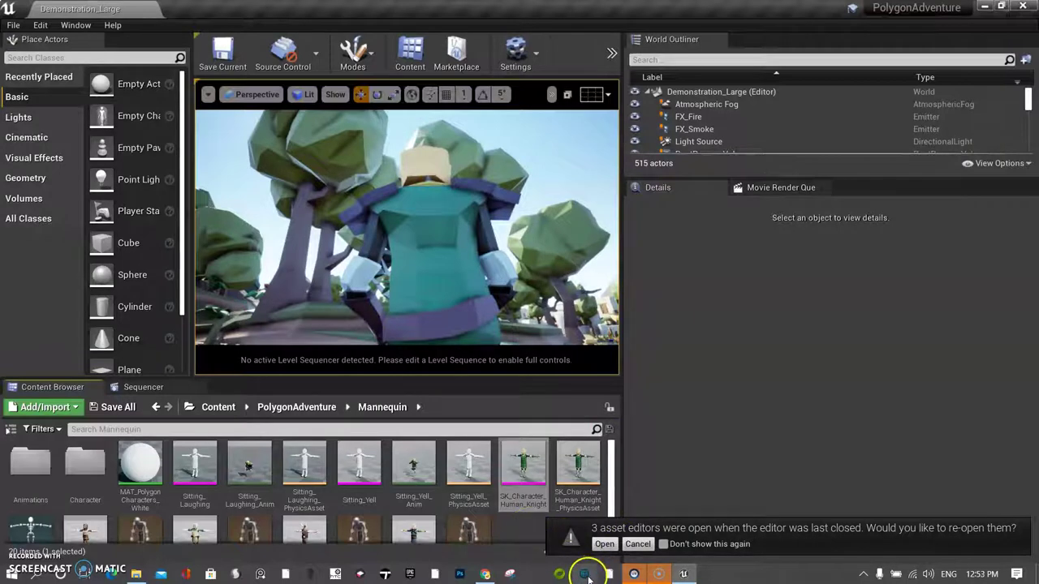
Switch to Chrome, close the two surplus Mixamo and Synty Store pages, and log in to Mixamo on the remaining one.
left_click(486, 574)
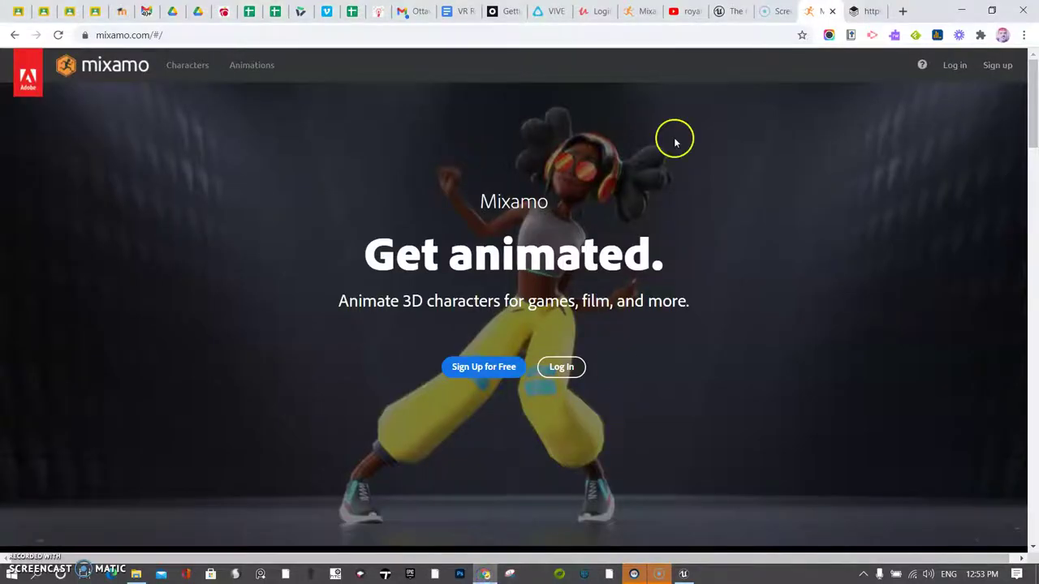
left_click(832, 11)
left_click(832, 11)
left_click(662, 13)
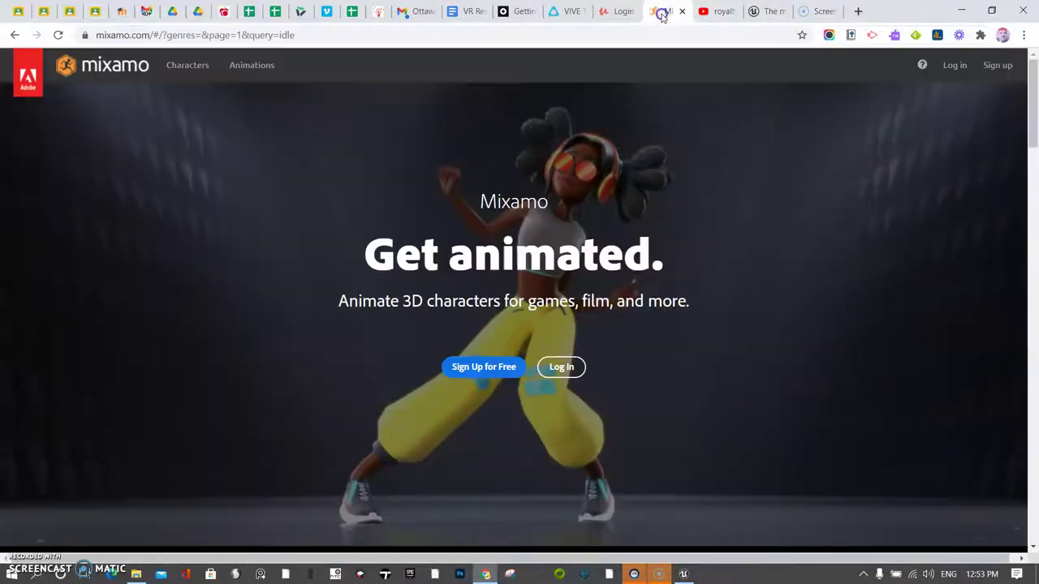
left_click(952, 66)
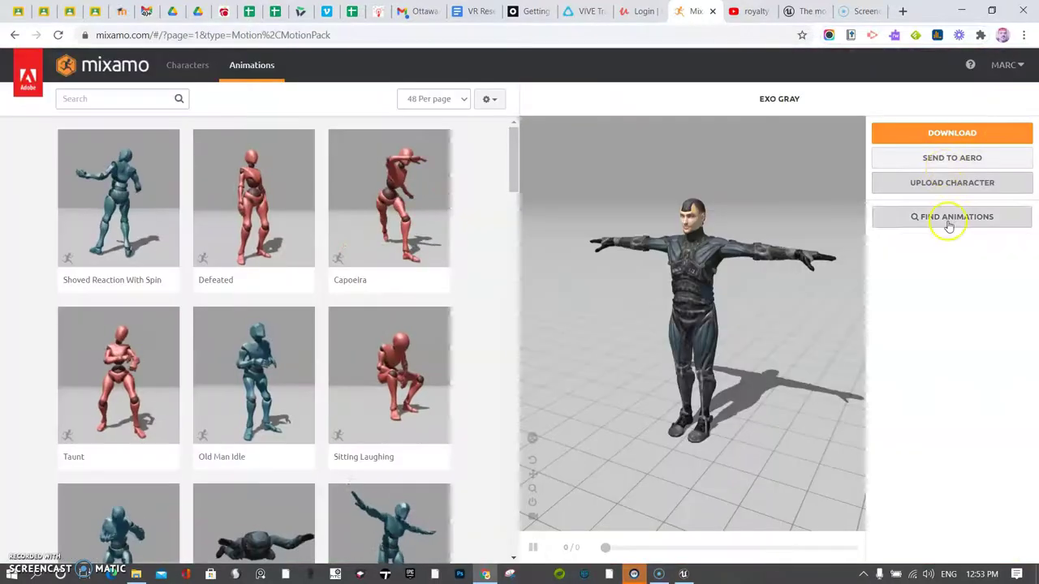
Upload the SK_Character_Human_Knight FBX from New Volume (D:) to Mixamo and accept it as the new character.
left_click(943, 183)
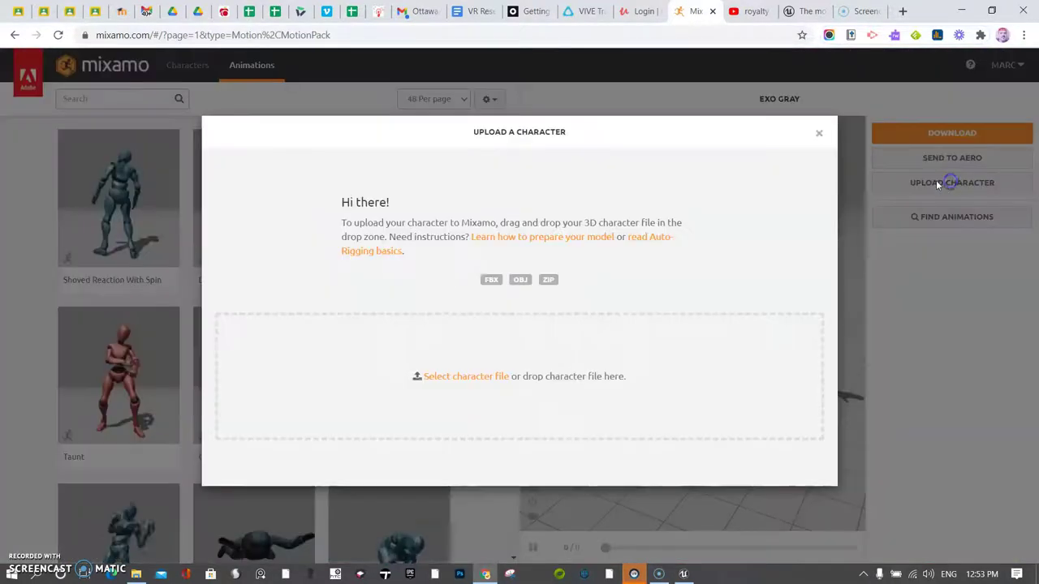
left_click(479, 375)
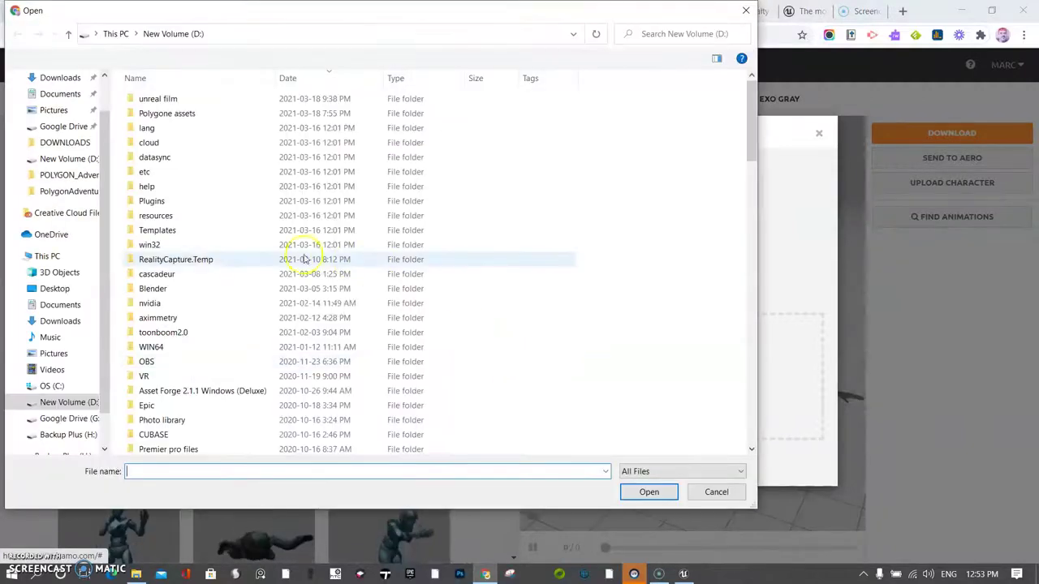
left_click(71, 402)
scroll(209, 369, "down", 5)
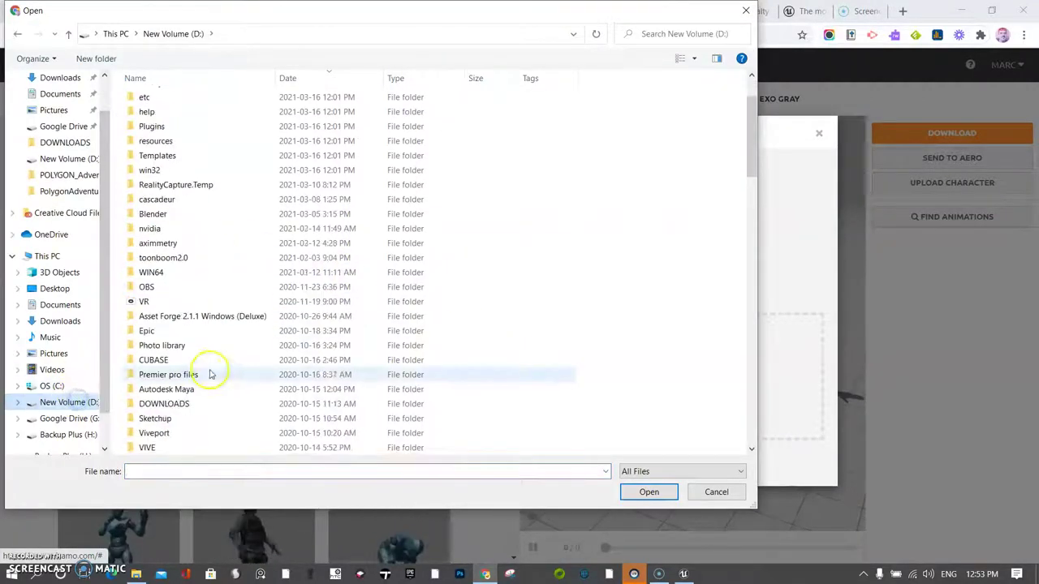
double_click(211, 361)
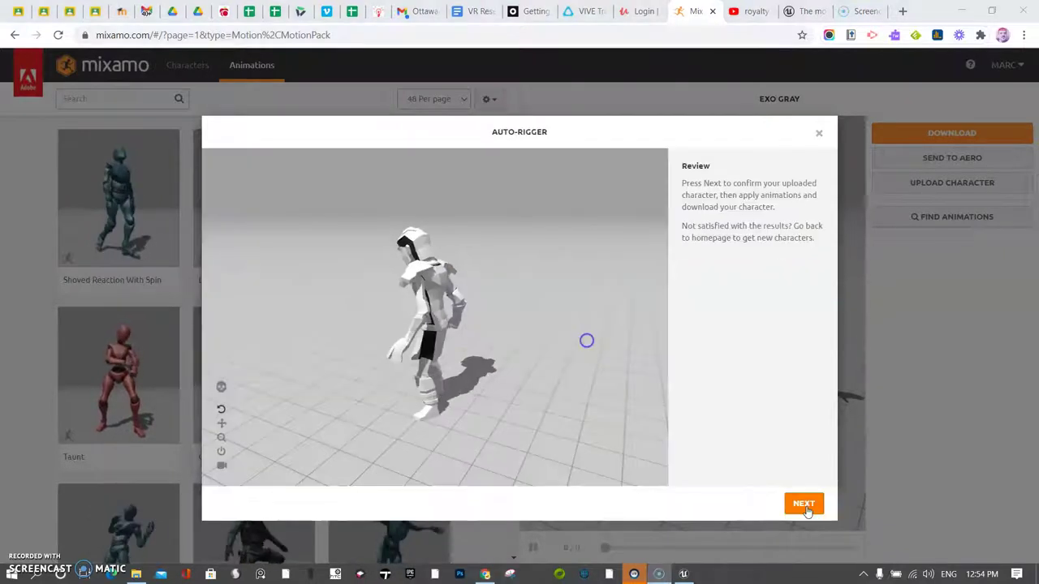
left_click(804, 503)
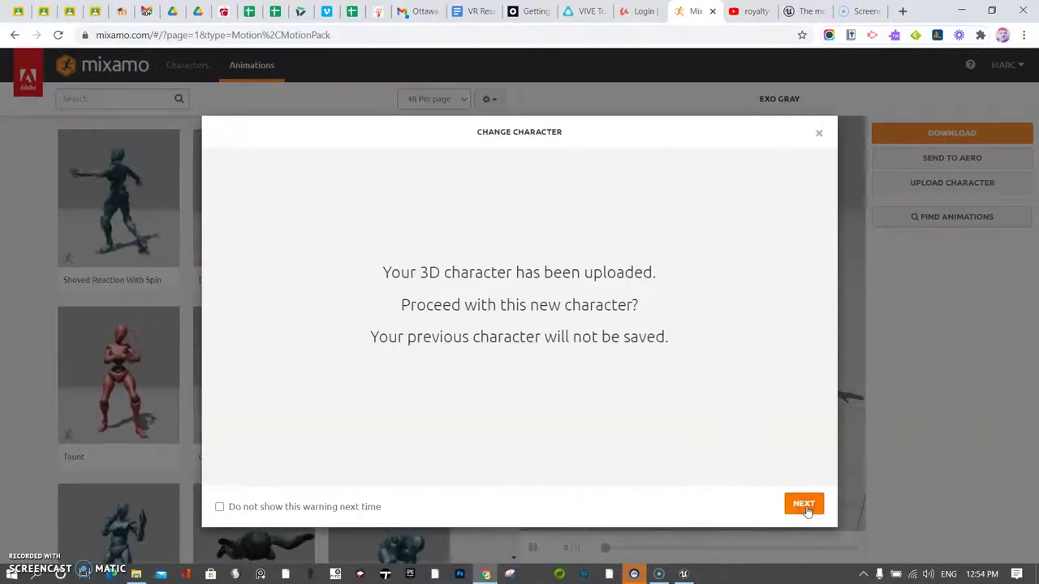
left_click(804, 505)
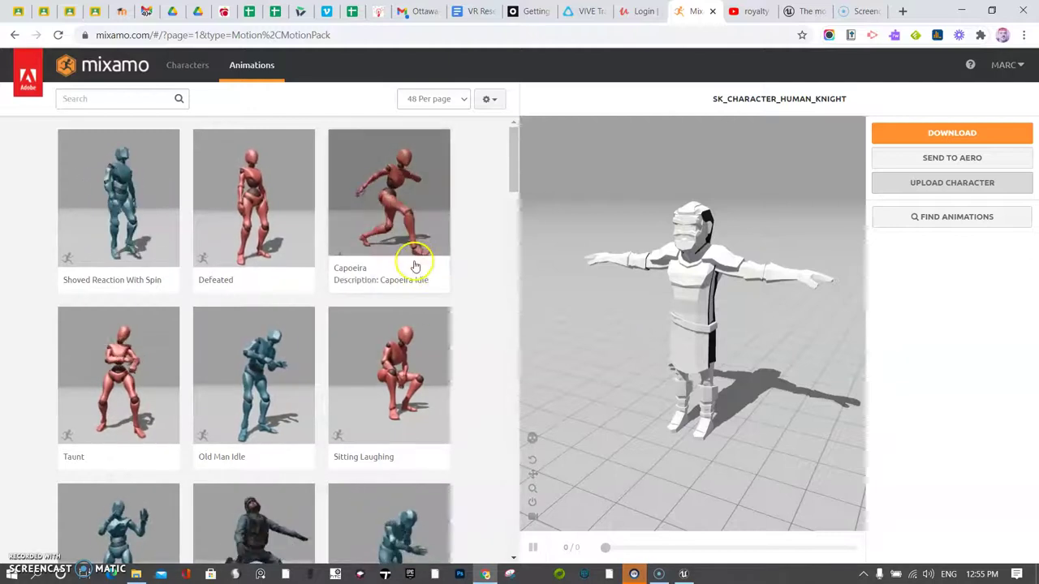
Apply the Defeated animation to the knight and set its trim start to -21.
left_click(264, 242)
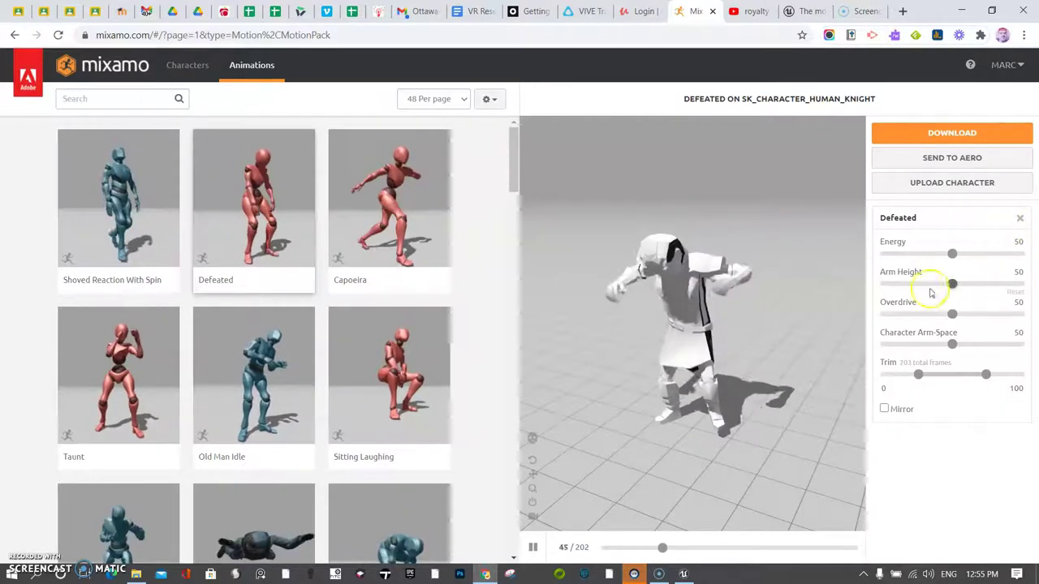
left_click_drag(918, 375, 905, 378)
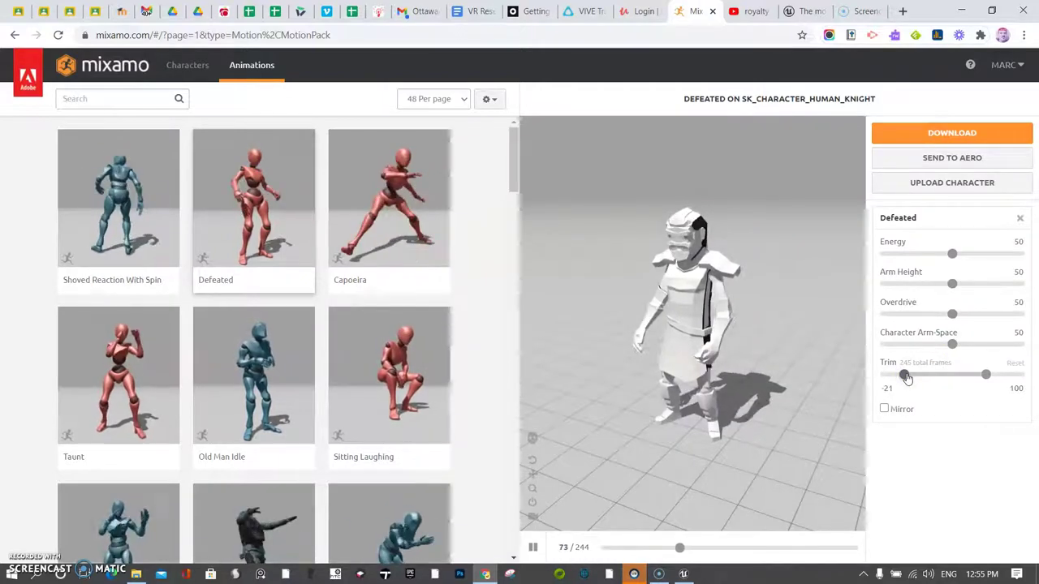
left_click(882, 382)
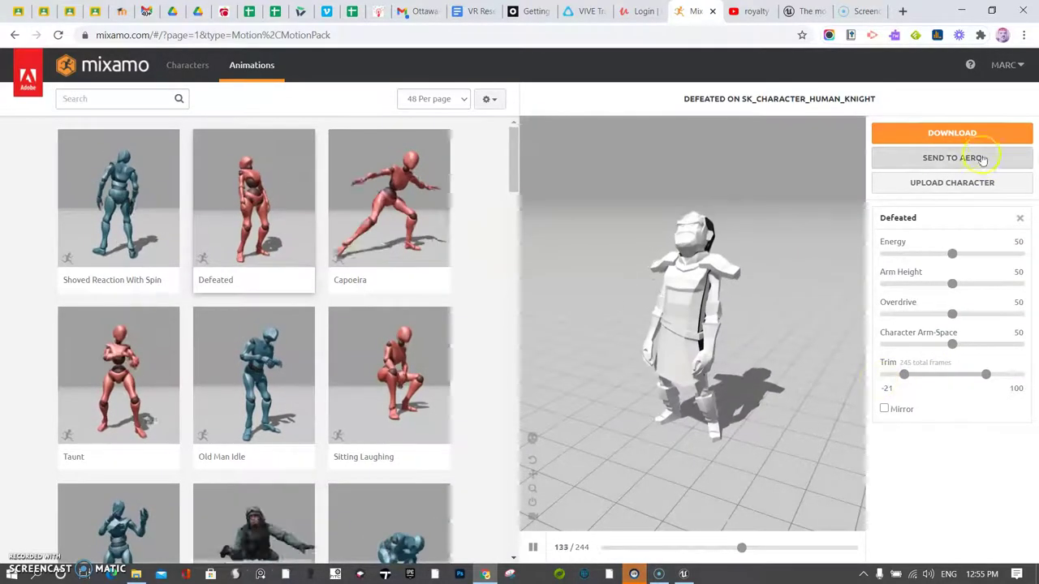
Download the animated knight as Defeated.fbx, check the file in its DOWNLOADS folder, and close that folder window.
left_click(952, 133)
left_click(709, 288)
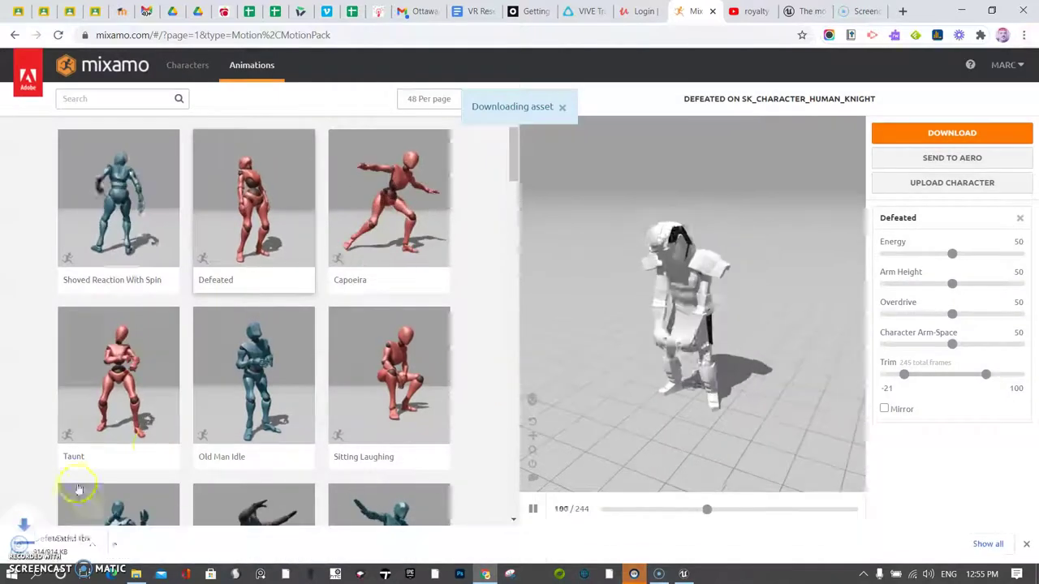
left_click(145, 546)
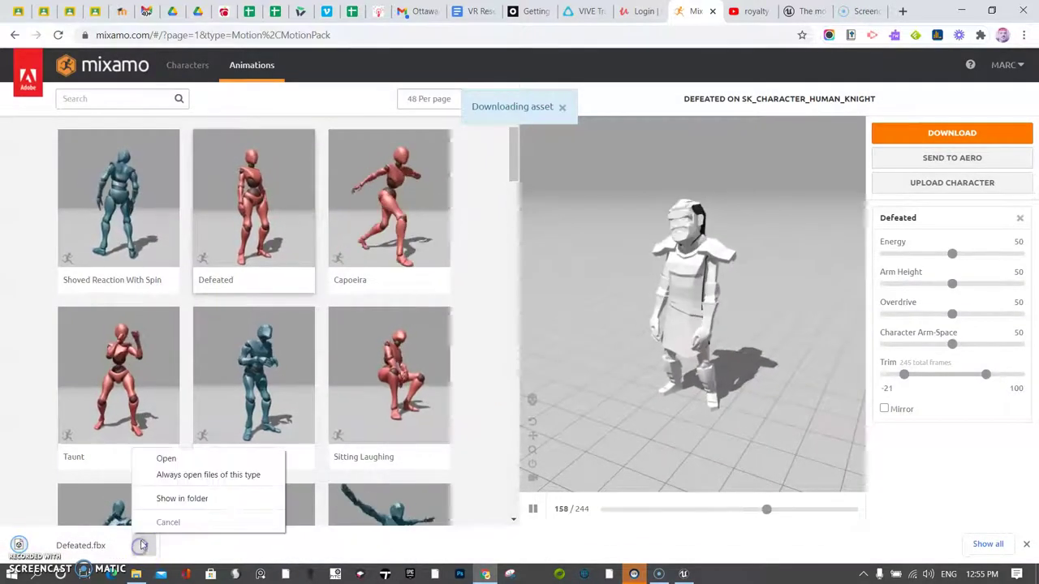
left_click(170, 499)
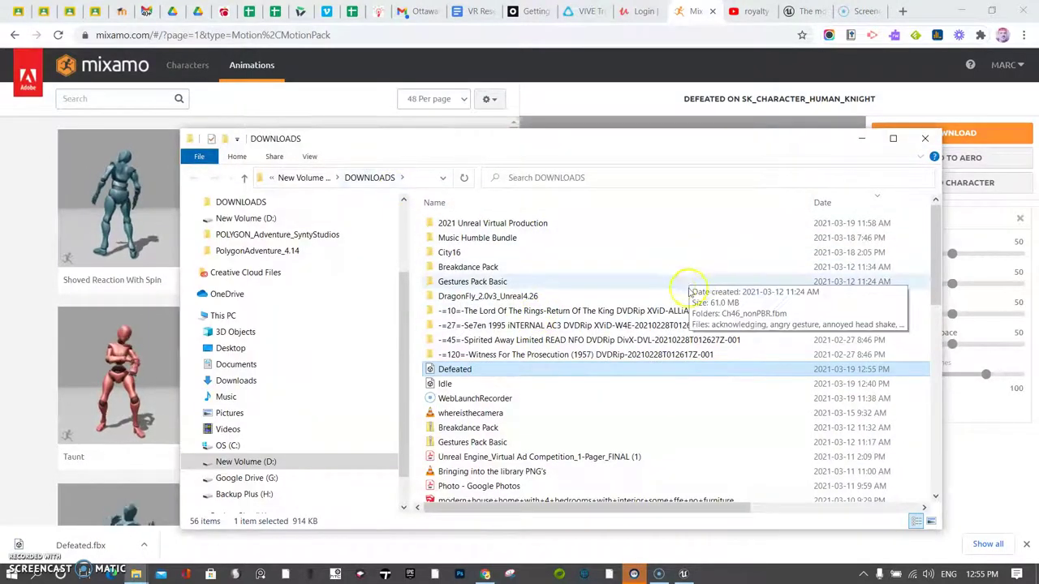
left_click(924, 138)
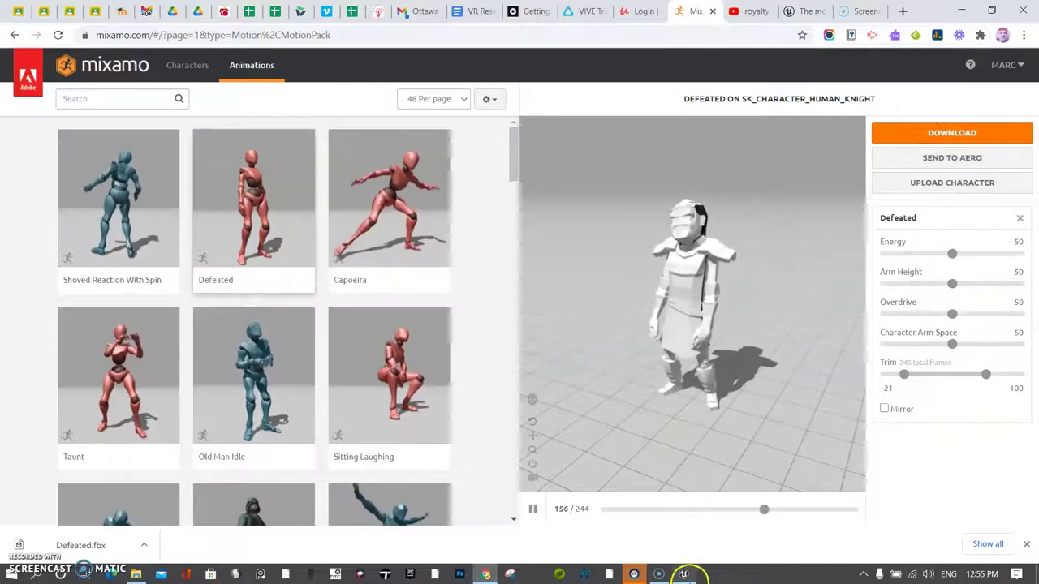
Switch to Unreal Engine and start an asset import into the PolygonAdventure Mannequin folder.
left_click(689, 575)
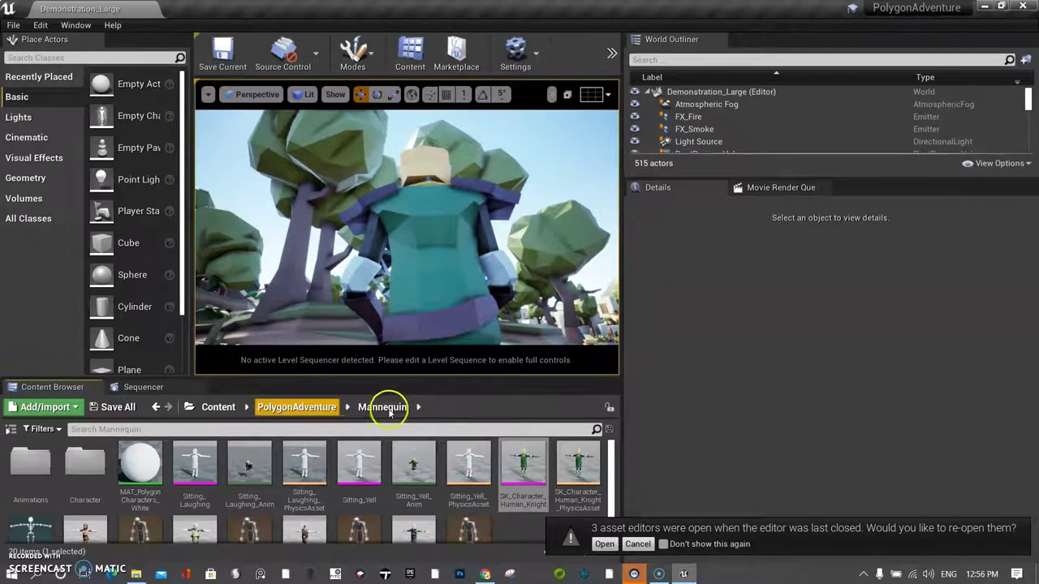
left_click(492, 498)
right_click(515, 531)
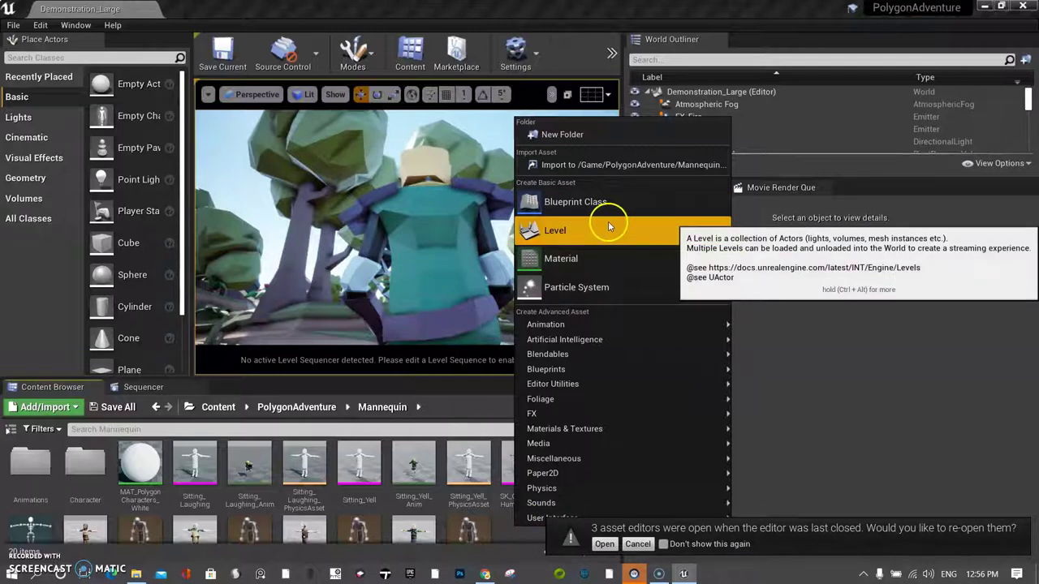
left_click(617, 165)
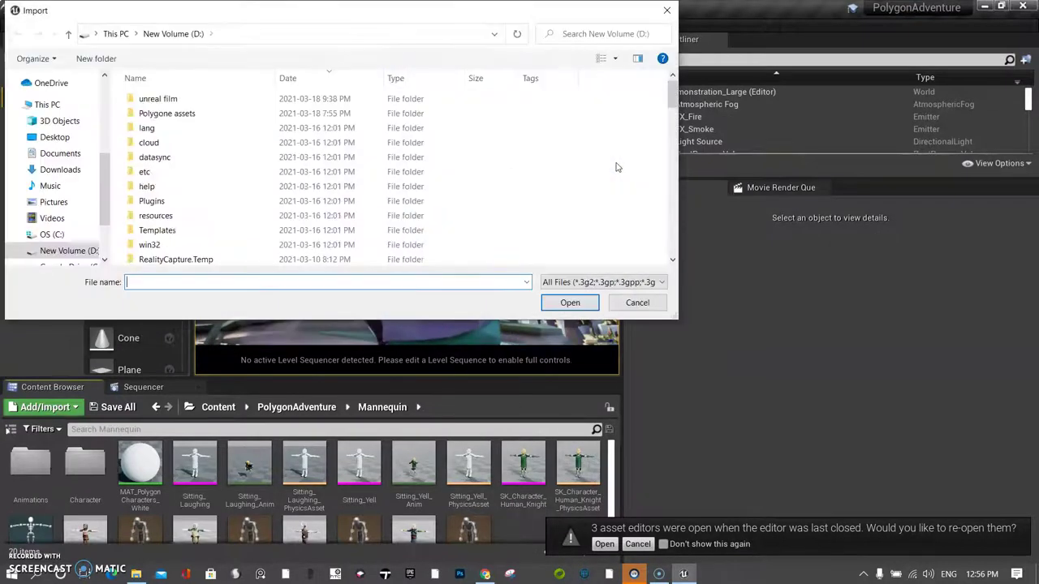
Choose the Defeated file from the DOWNLOADS folder on New Volume (D:) for import.
scroll(195, 187, "down", 10)
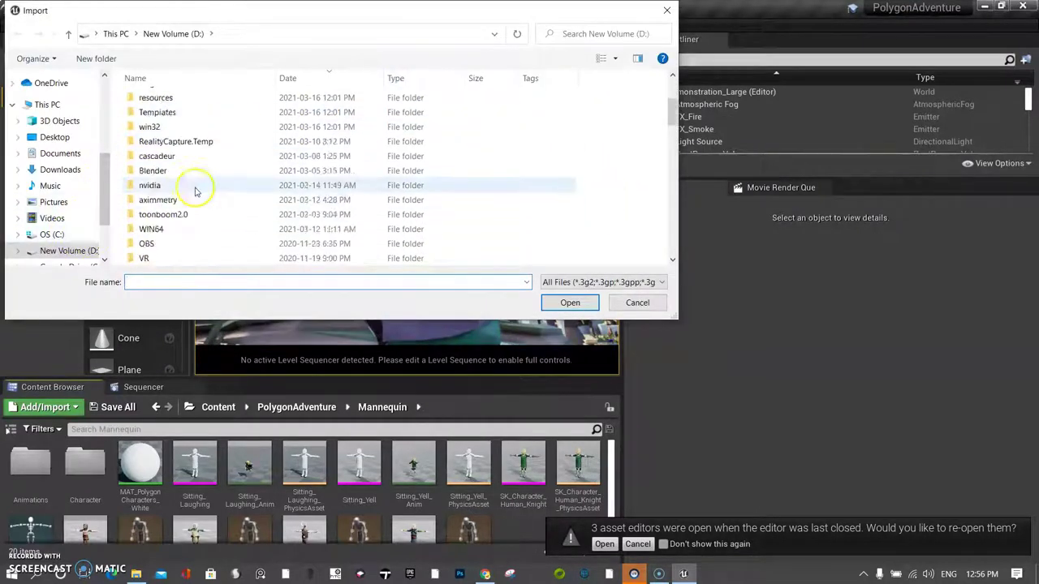
scroll(193, 192, "down", 3)
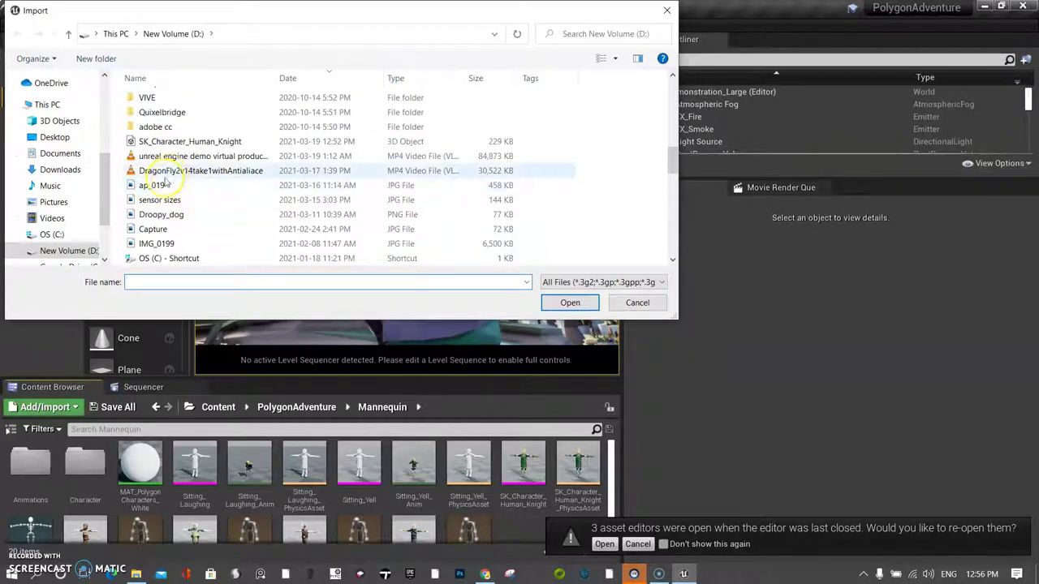
scroll(142, 156, "up", 3)
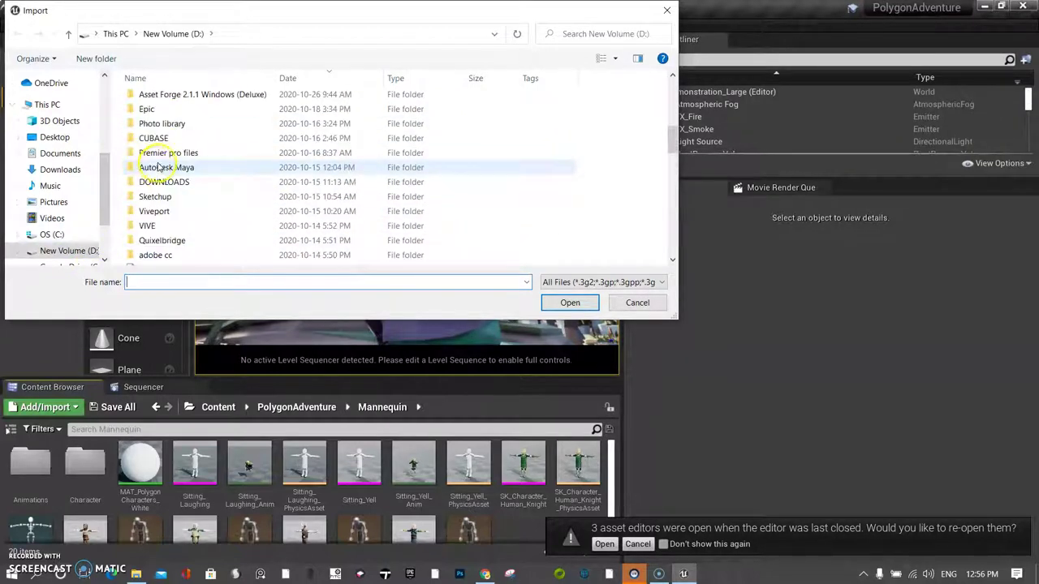
left_click(176, 182)
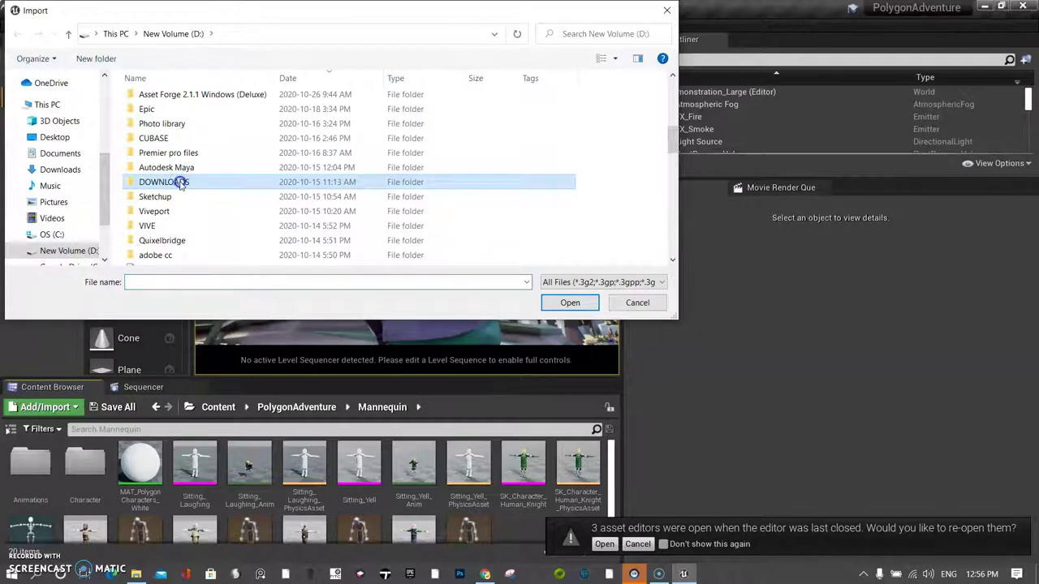
double_click(178, 183)
scroll(170, 167, "down", 2)
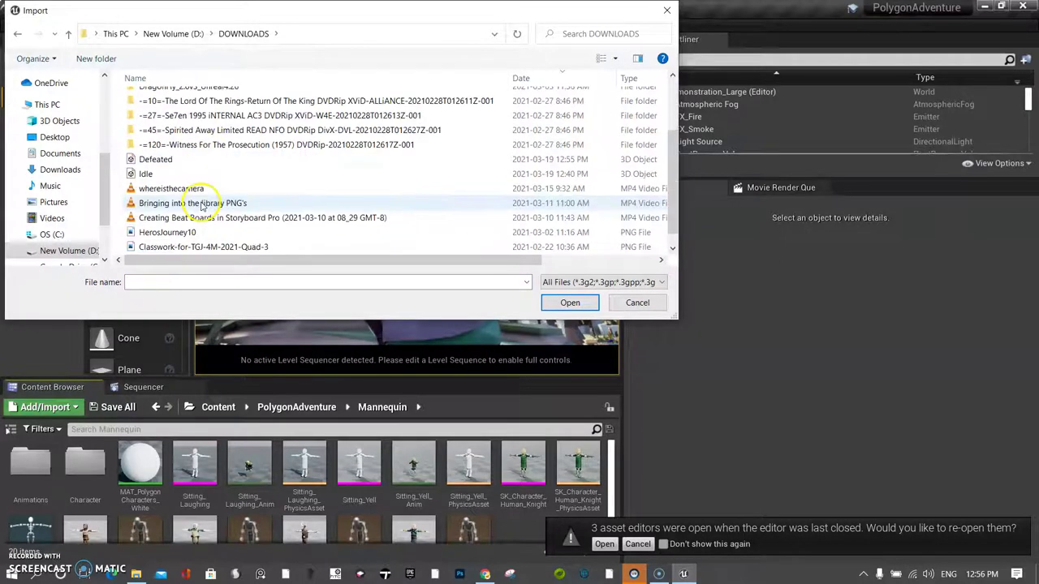
left_click(166, 161)
left_click(165, 174)
left_click(166, 160)
double_click(171, 161)
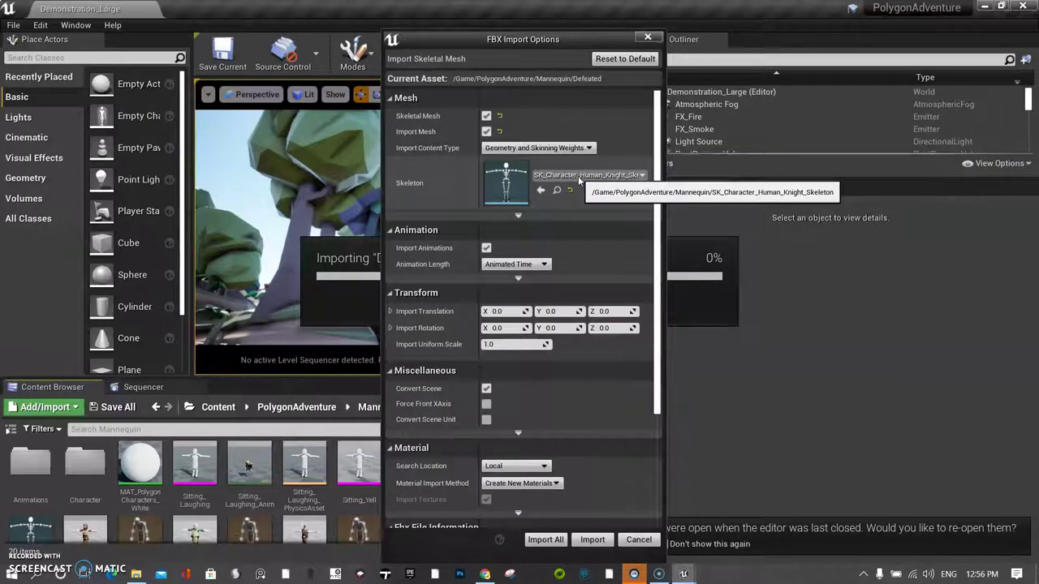
Import Defeated with the SK_Character_Human_Knight_Skeleton, Import Animations enabled and Animated Time as length, and close the message log.
left_click(593, 175)
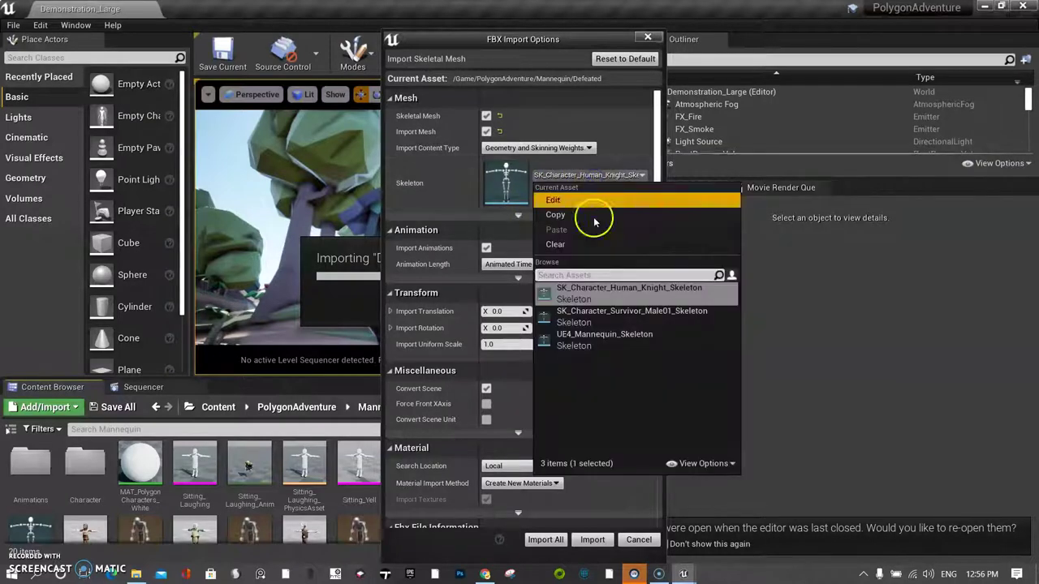
left_click(586, 175)
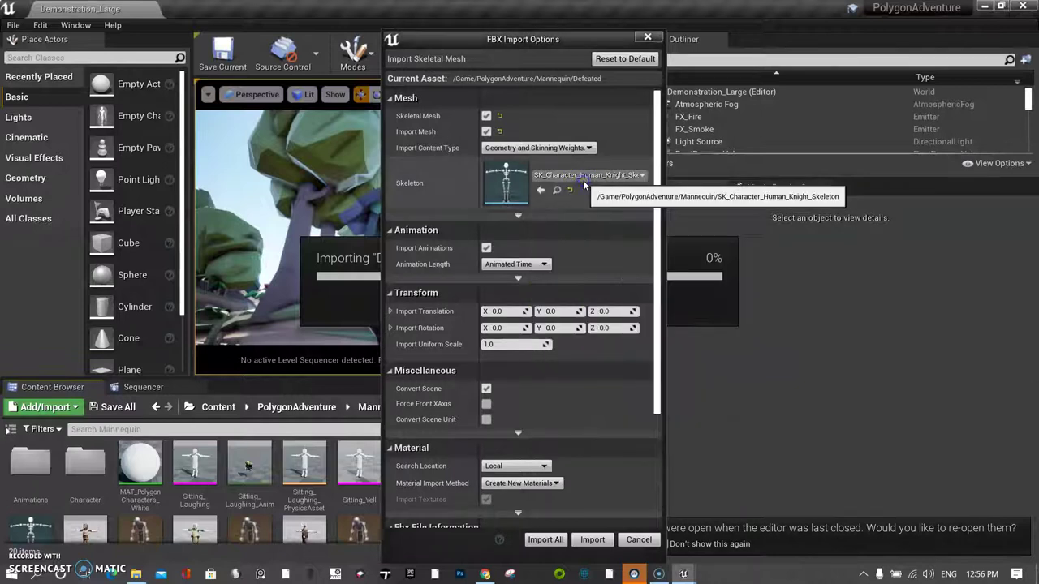
left_click(486, 248)
left_click(486, 249)
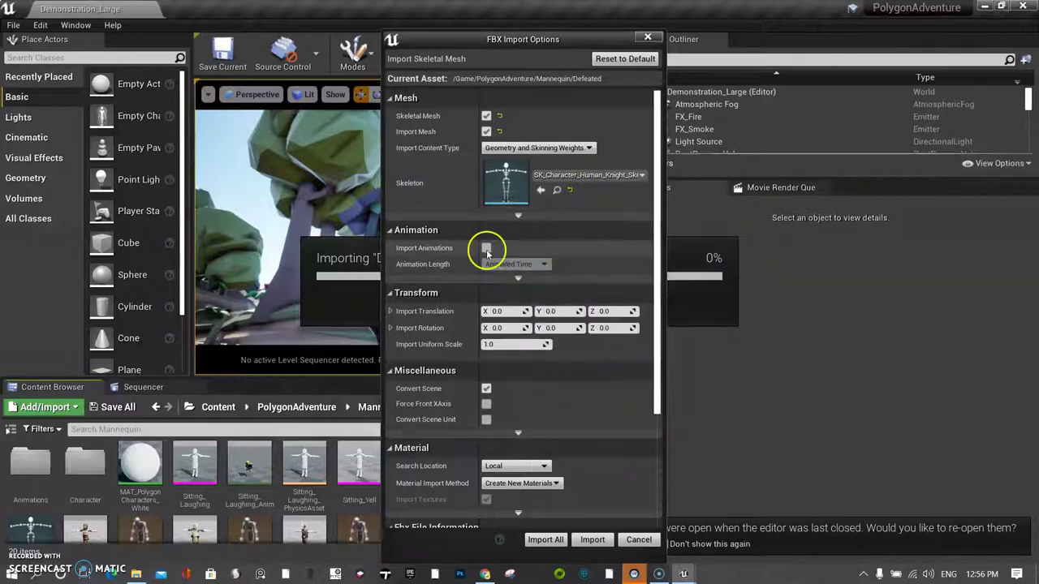
left_click(487, 250)
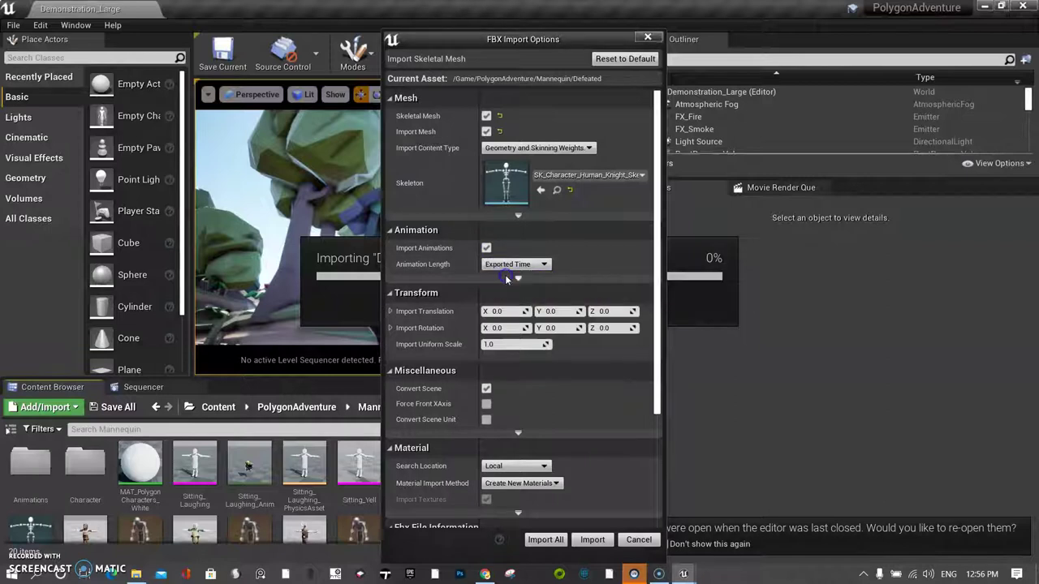
left_click(487, 249)
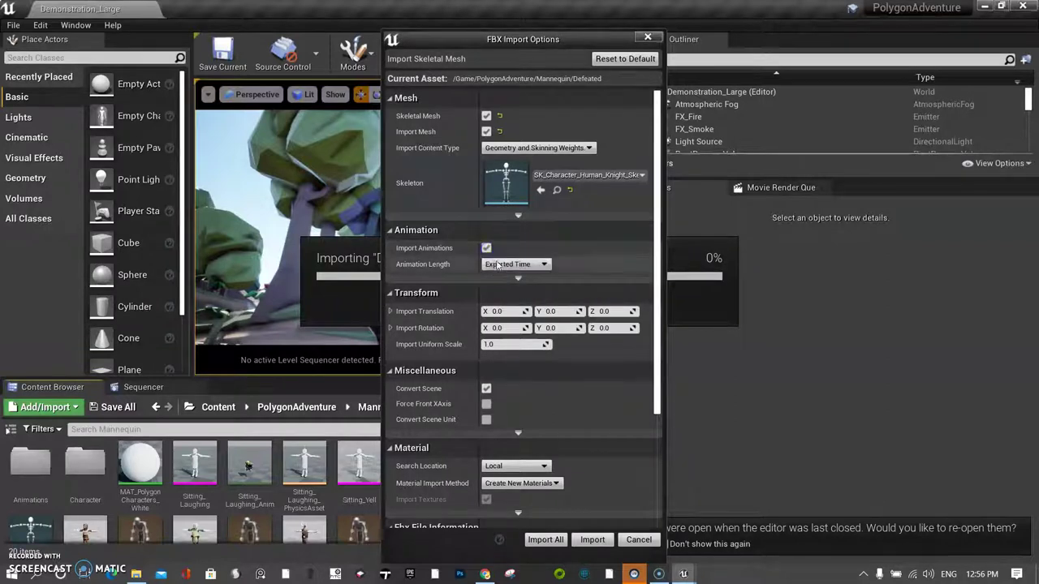
left_click(511, 264)
left_click(507, 283)
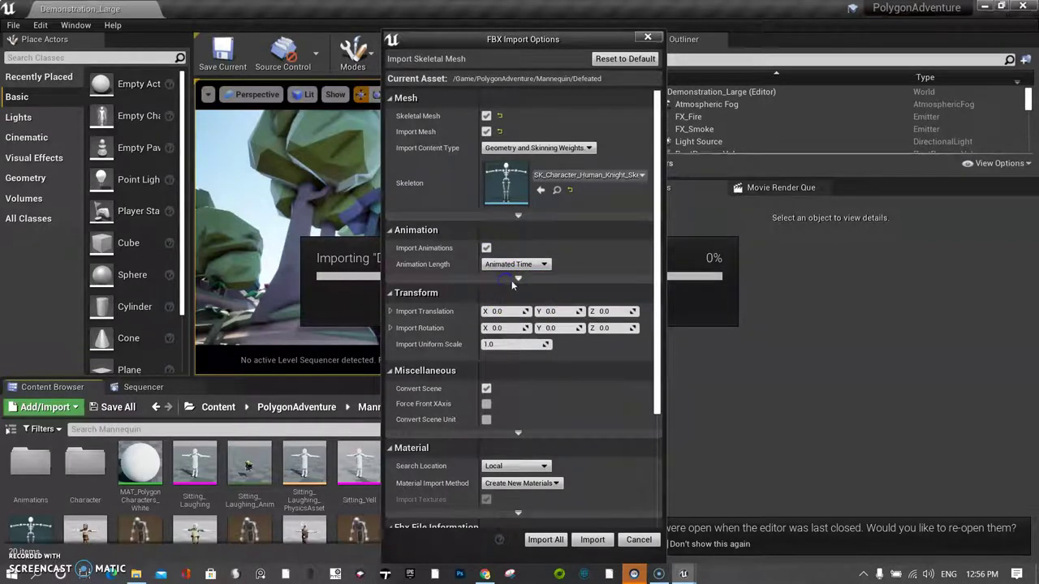
left_click(592, 540)
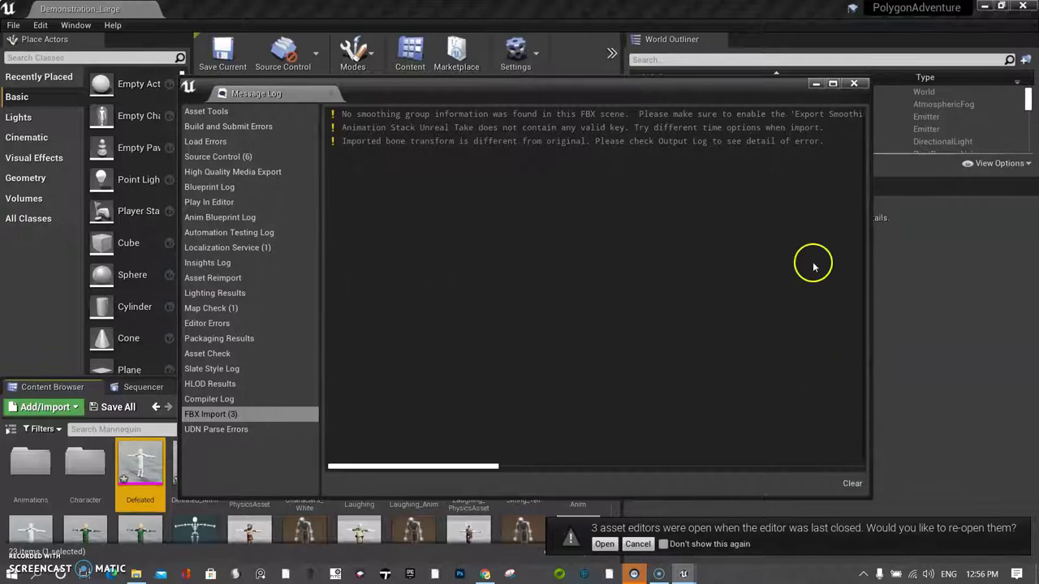
left_click(853, 84)
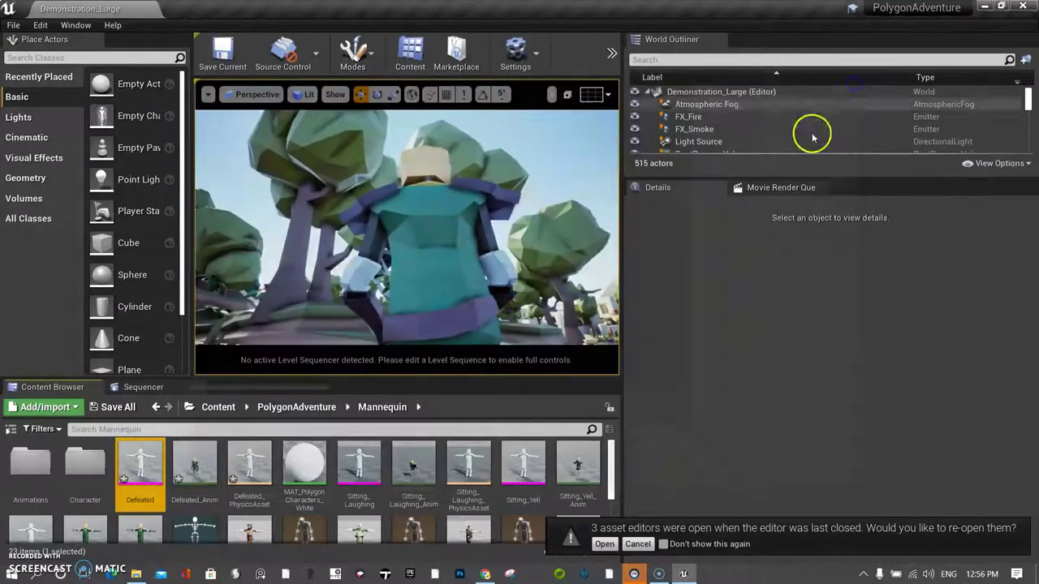
Delete the existing knight from the level, place Defeated_Anim on the ground in the forest clearing, and focus on it.
left_click(459, 257)
key("Delete")
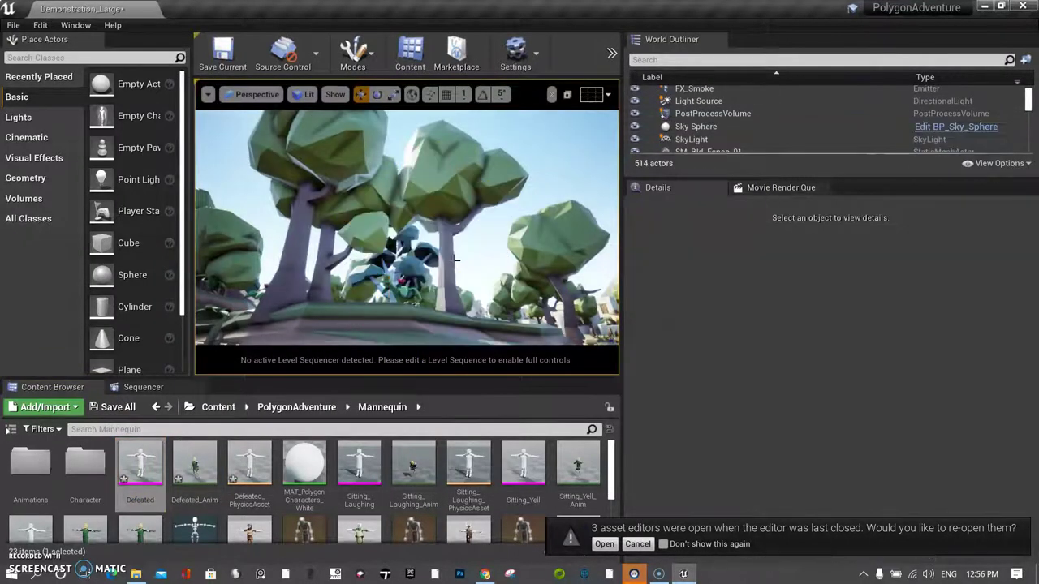
left_click_drag(458, 256, 440, 255)
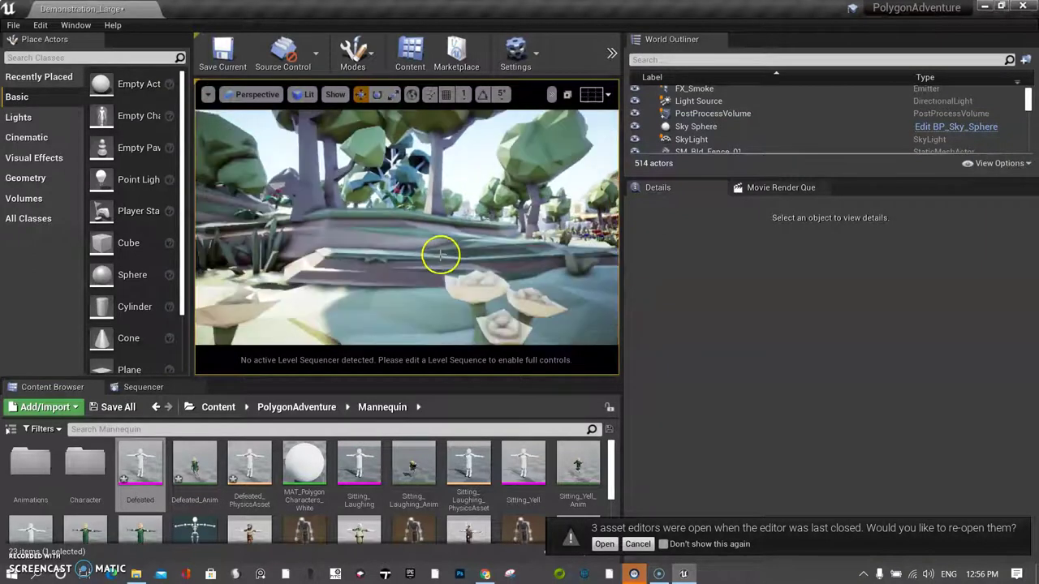
mouse_move(440, 254)
right_mouse_down()
mouse_move(473, 271)
mouse_move(461, 257)
right_mouse_up()
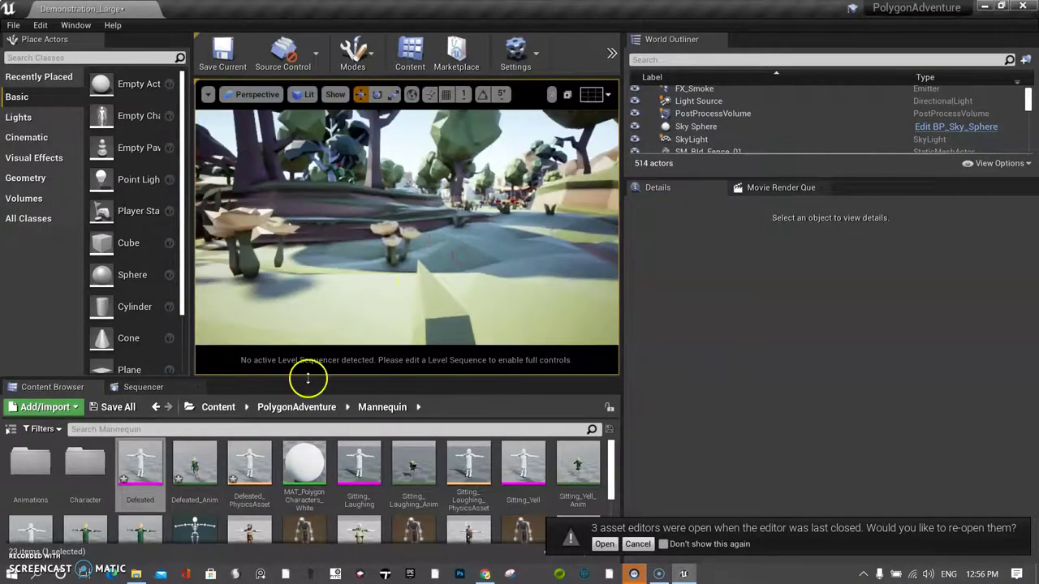
scroll(463, 476, "down", 2)
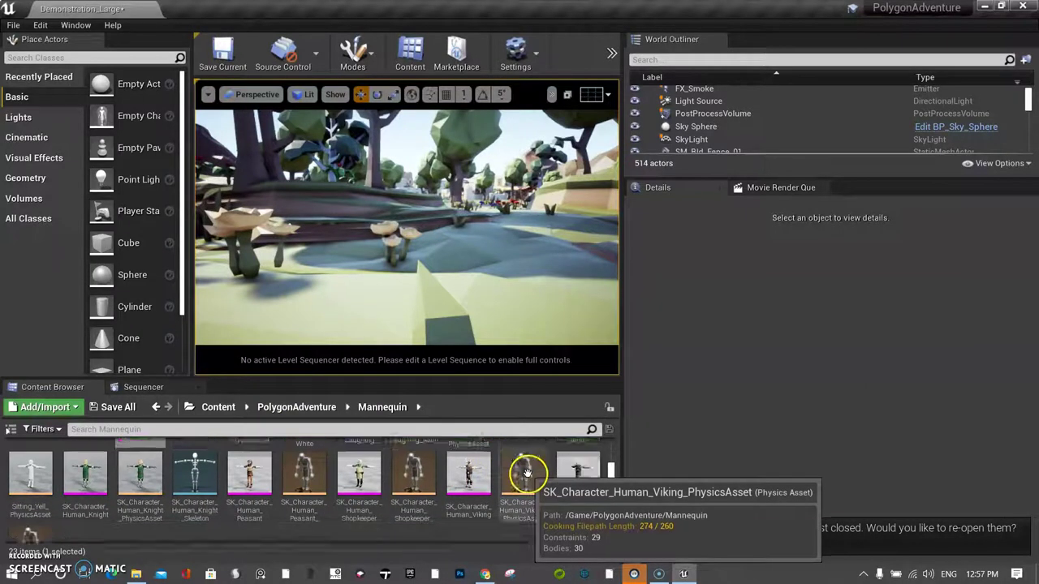
scroll(493, 476, "up", 2)
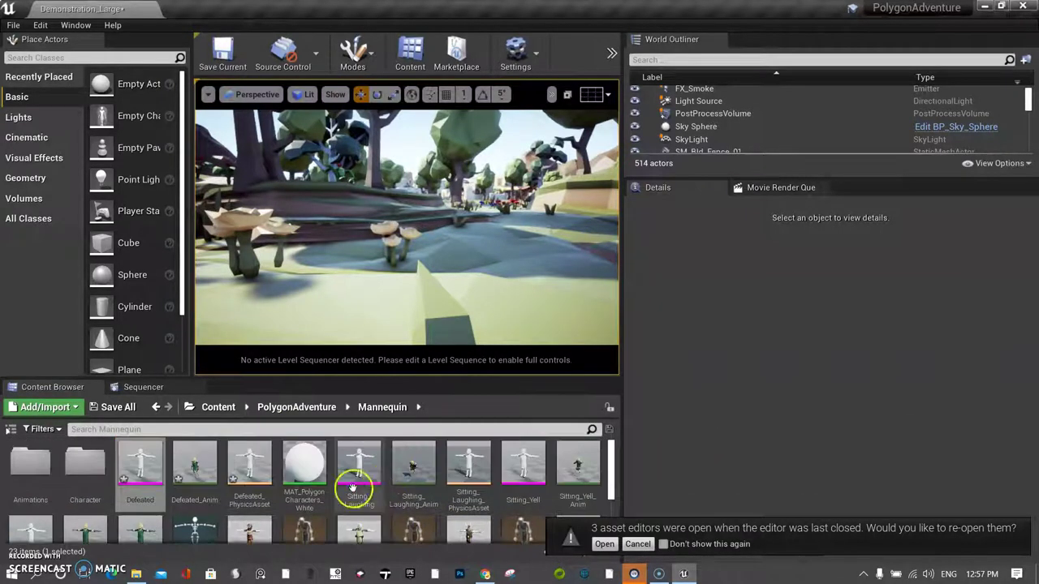
left_click_drag(195, 462, 390, 272)
key("f")
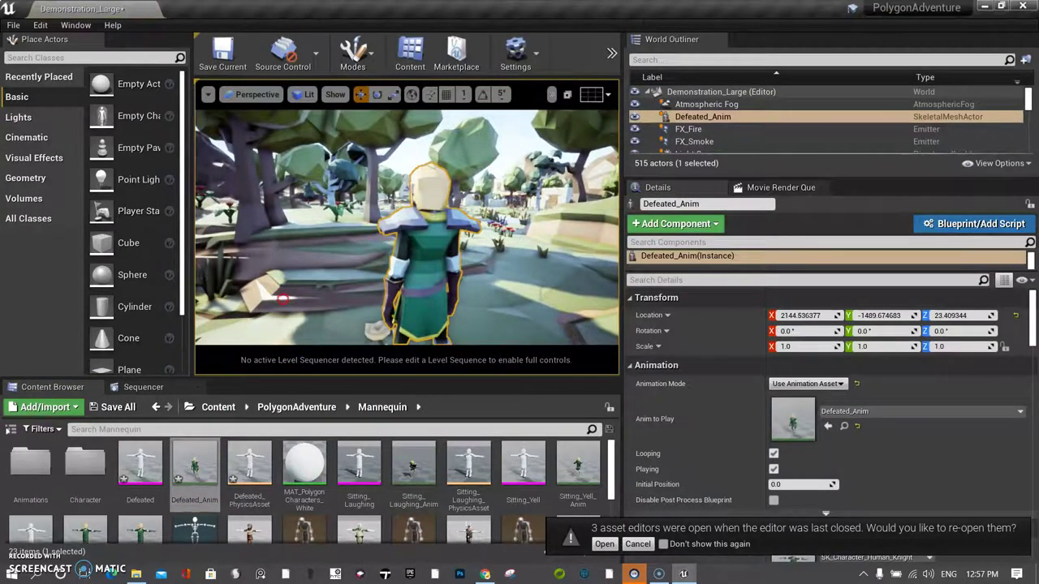
View the Defeated_Anim knight from the front, run the level to check its animation, and stop the run.
right_click_drag(282, 299, 442, 252)
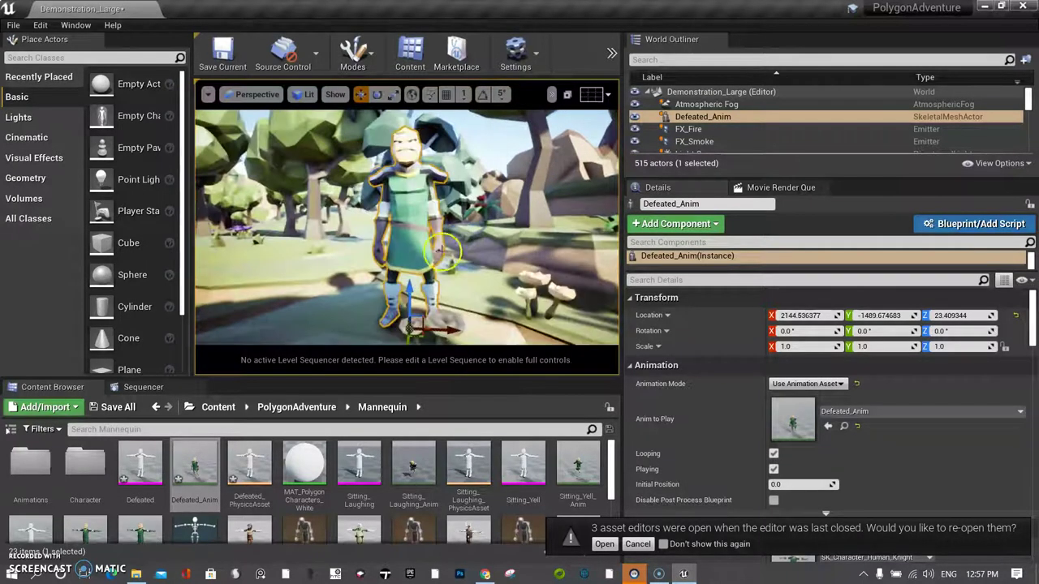
scroll(443, 252, "up", 5)
scroll(443, 251, "down", 5)
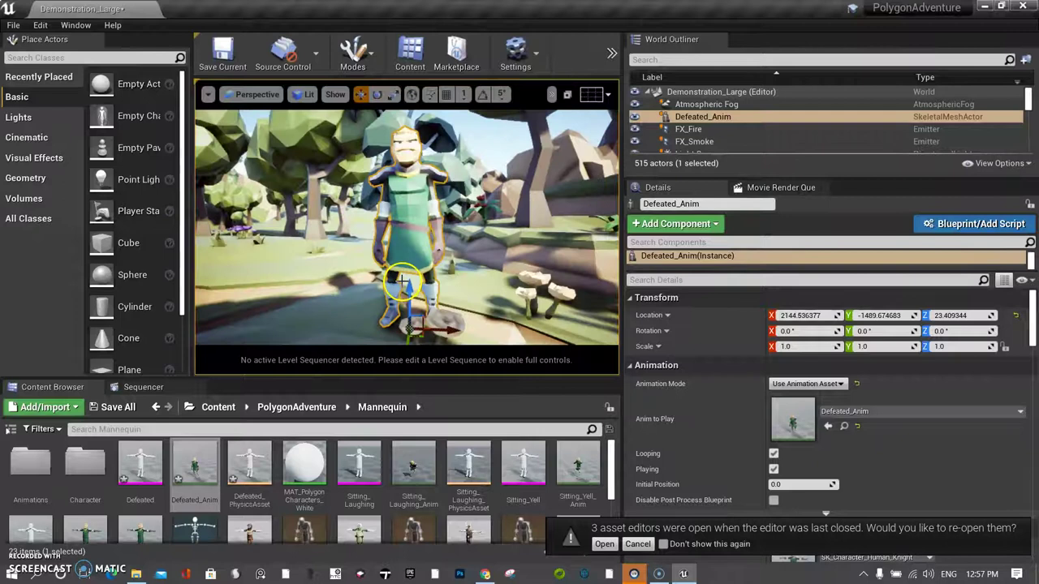
right_click_drag(442, 251, 438, 253)
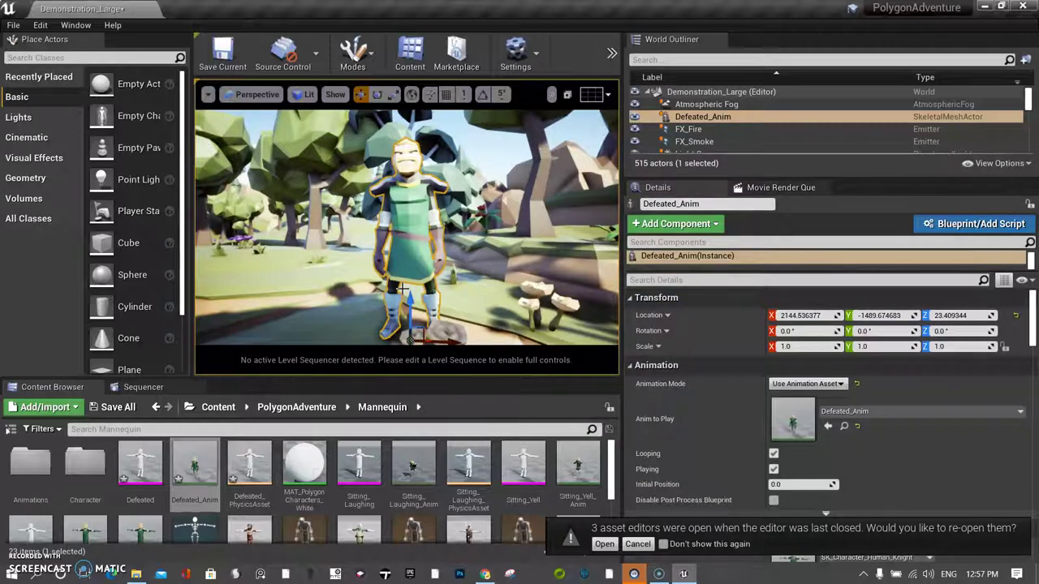
key("alt+p")
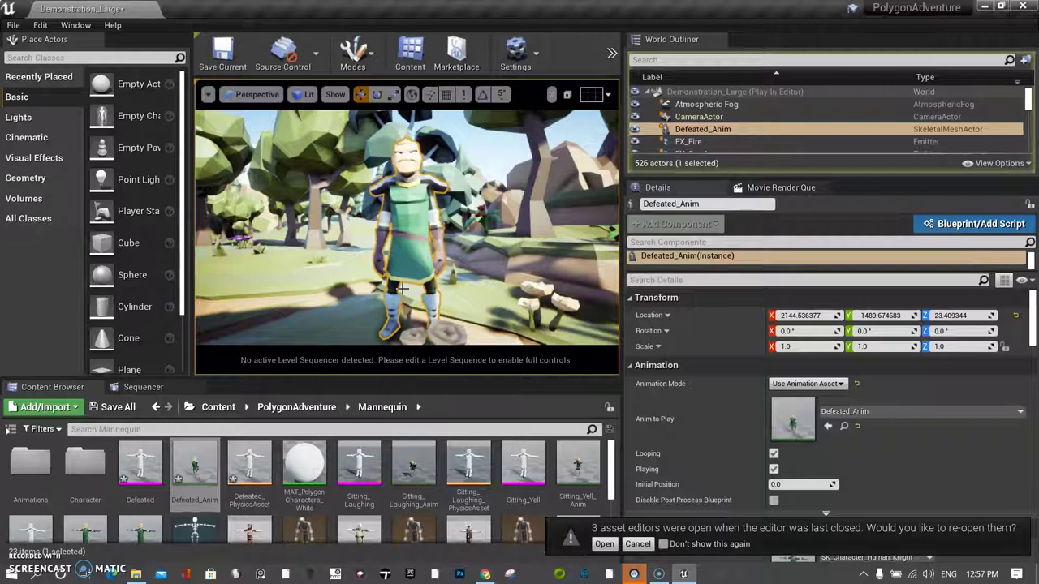
key("Escape")
left_click(412, 283)
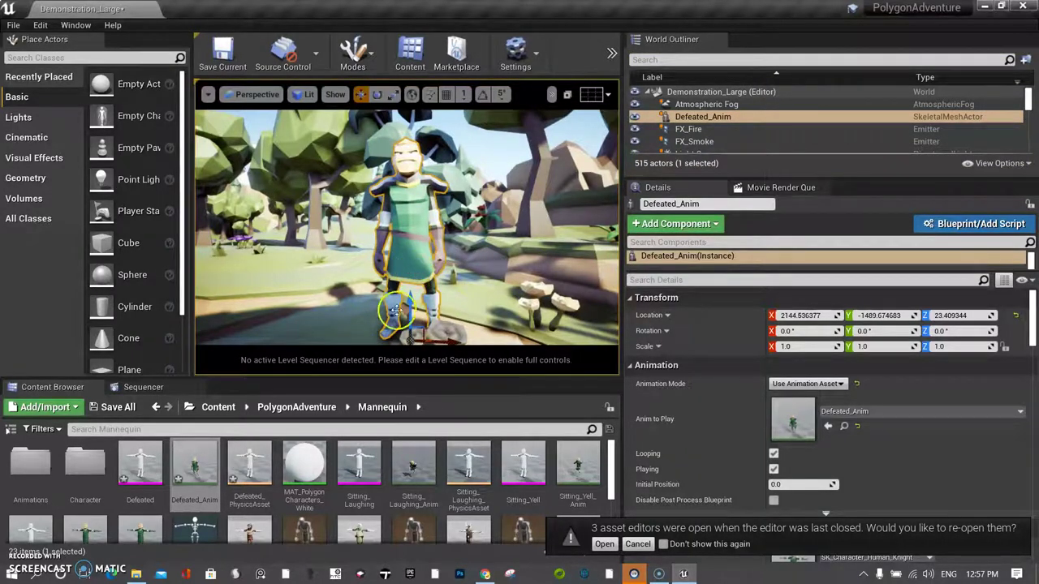
right_click(213, 465)
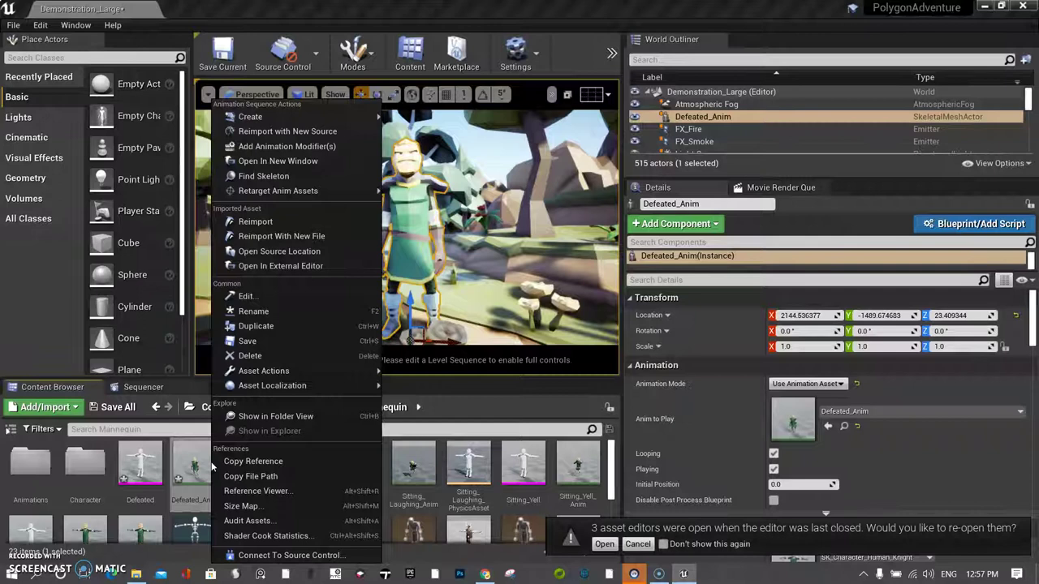
mouse_move(331, 371)
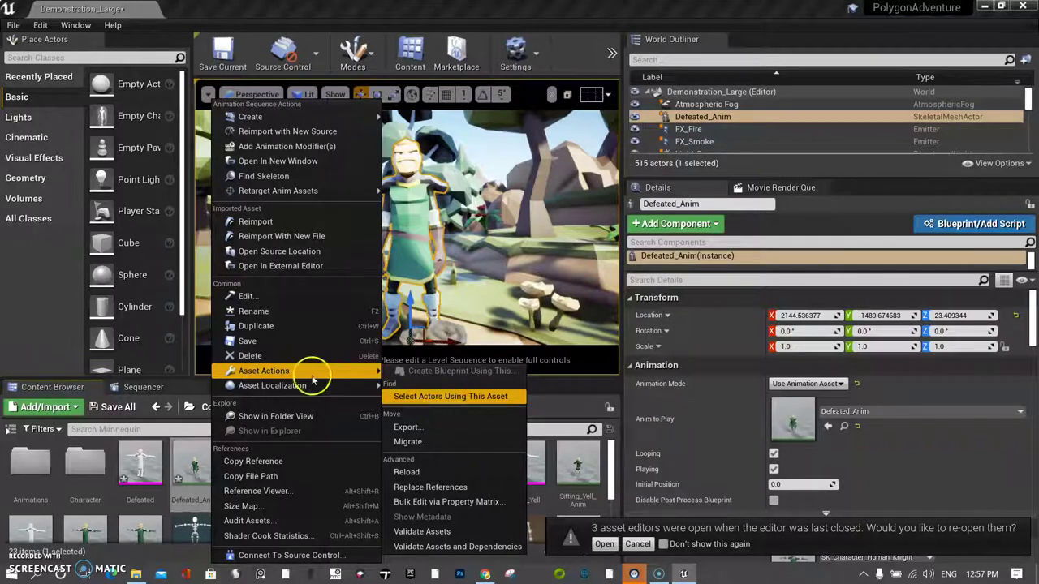
left_click(206, 325)
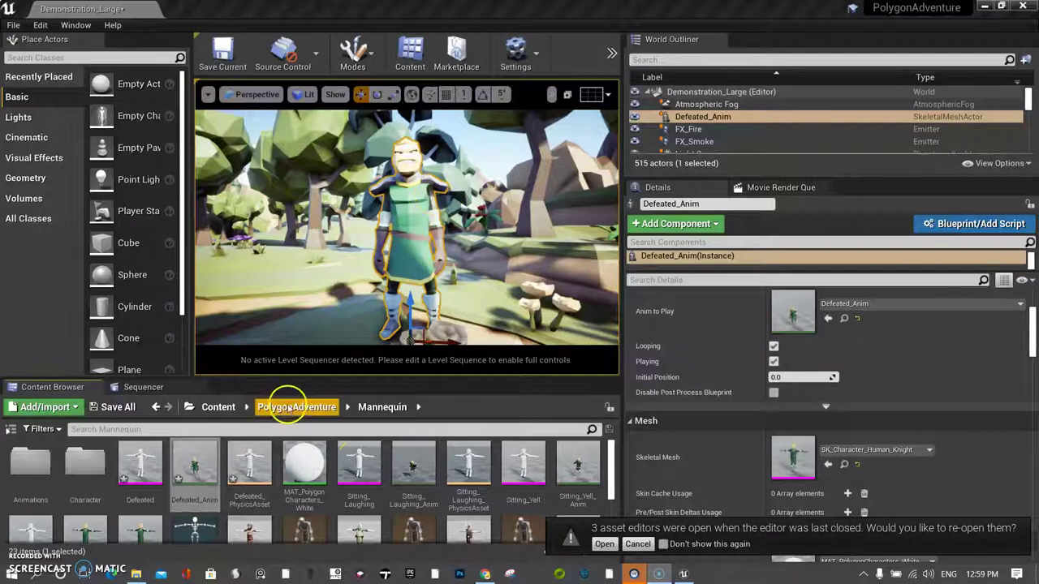
Place Sitting_Laughing_Anim and Sitting_Yell_Anim in the level, one on each side of the Defeated_Anim knight.
mouse_move(415, 470)
left_click_drag(415, 471, 331, 304)
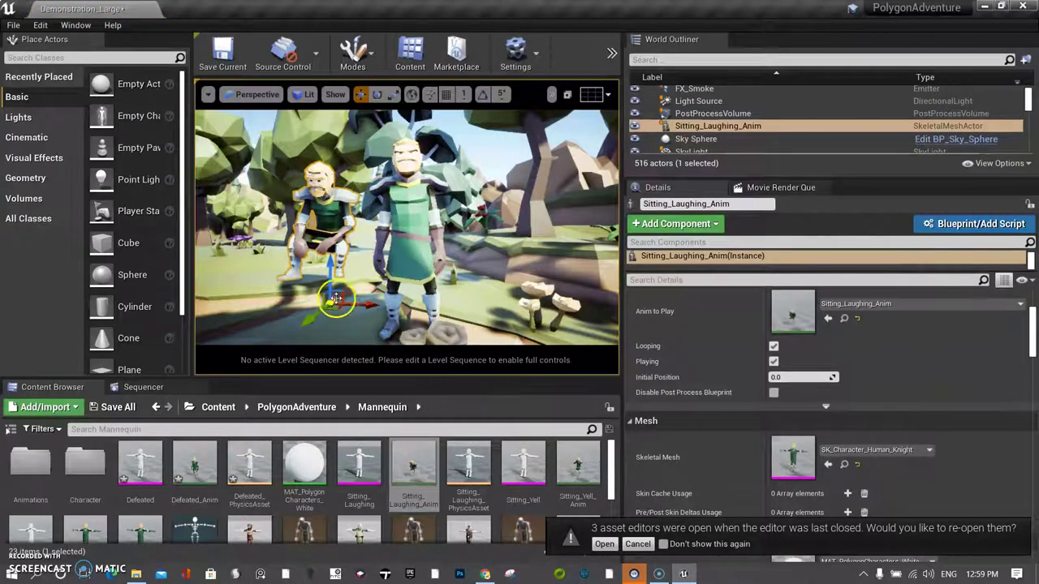
left_click_drag(575, 472, 522, 306)
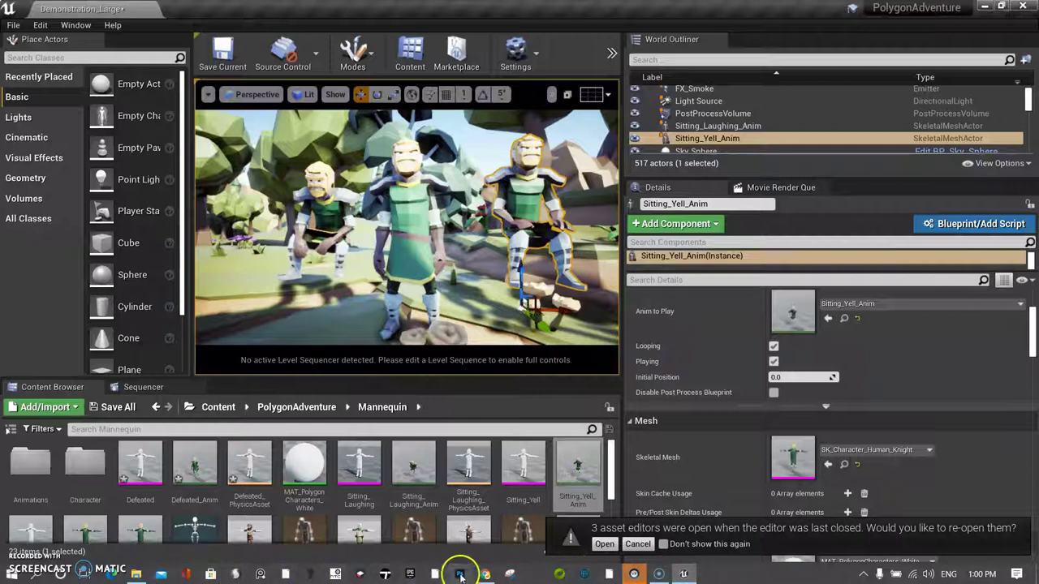
mouse_move(488, 574)
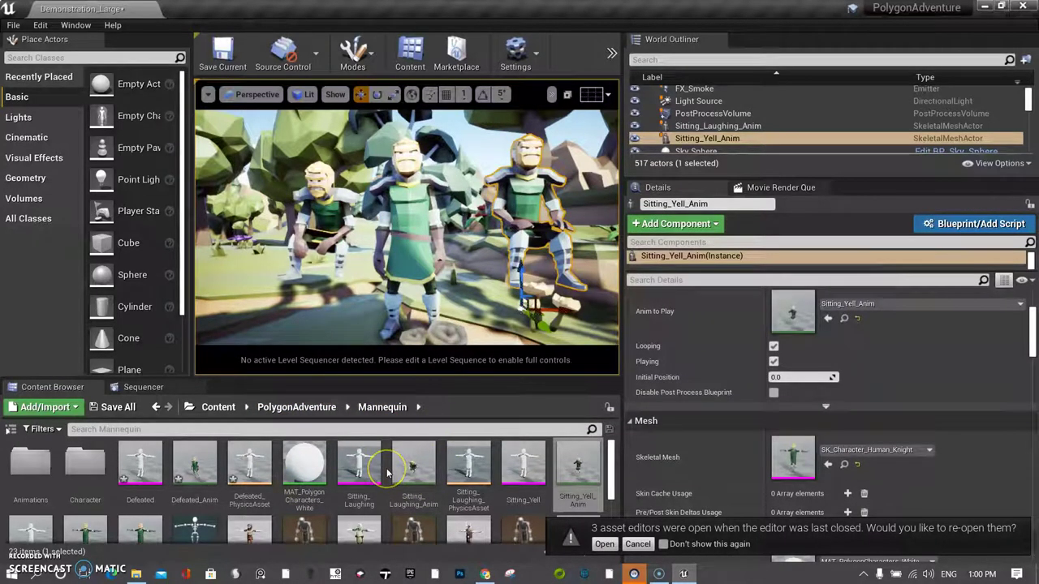
left_click(399, 365)
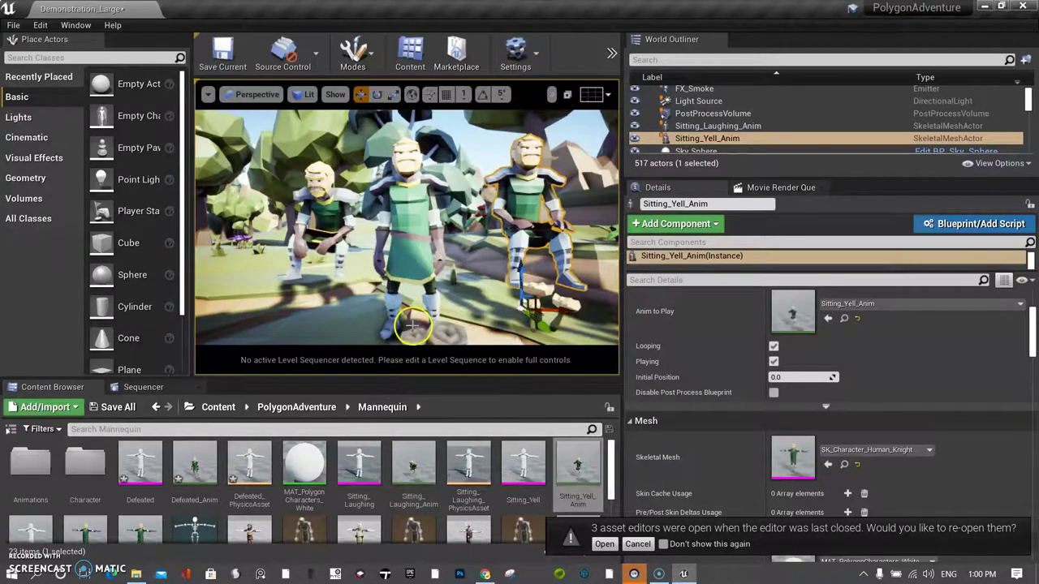